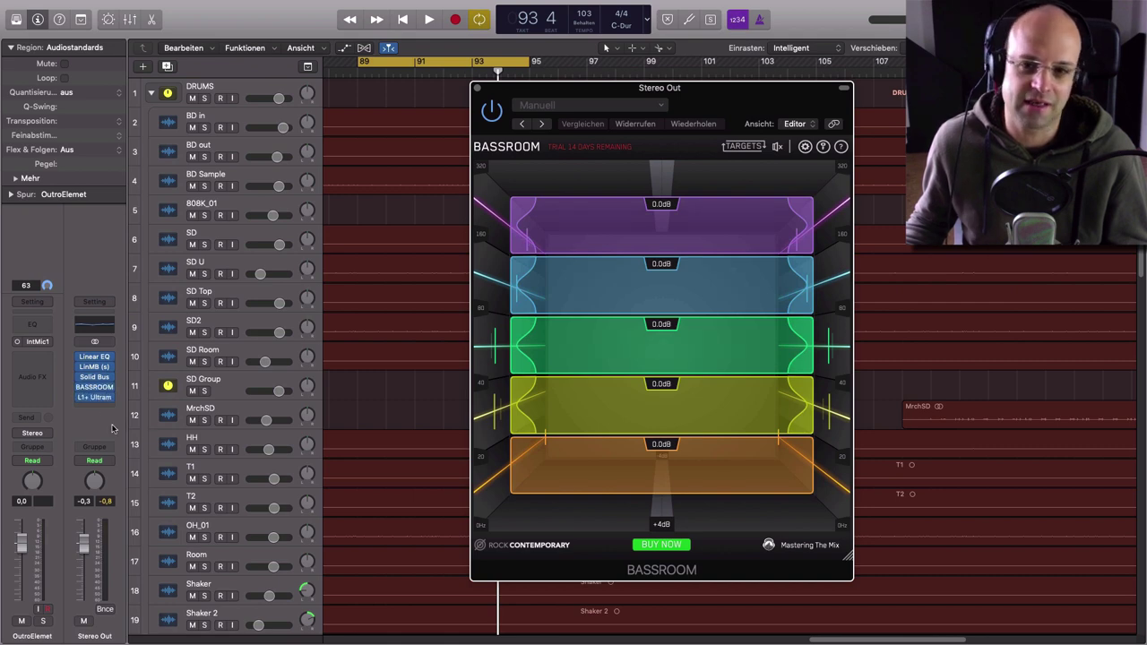
Try the purple band's gain at +4.0 dB and -4.0 dB, and reset it to 0.0 dB
{"action": "left_click_drag", "start_coordinate": [768, 99], "coordinate": [749, 96]}
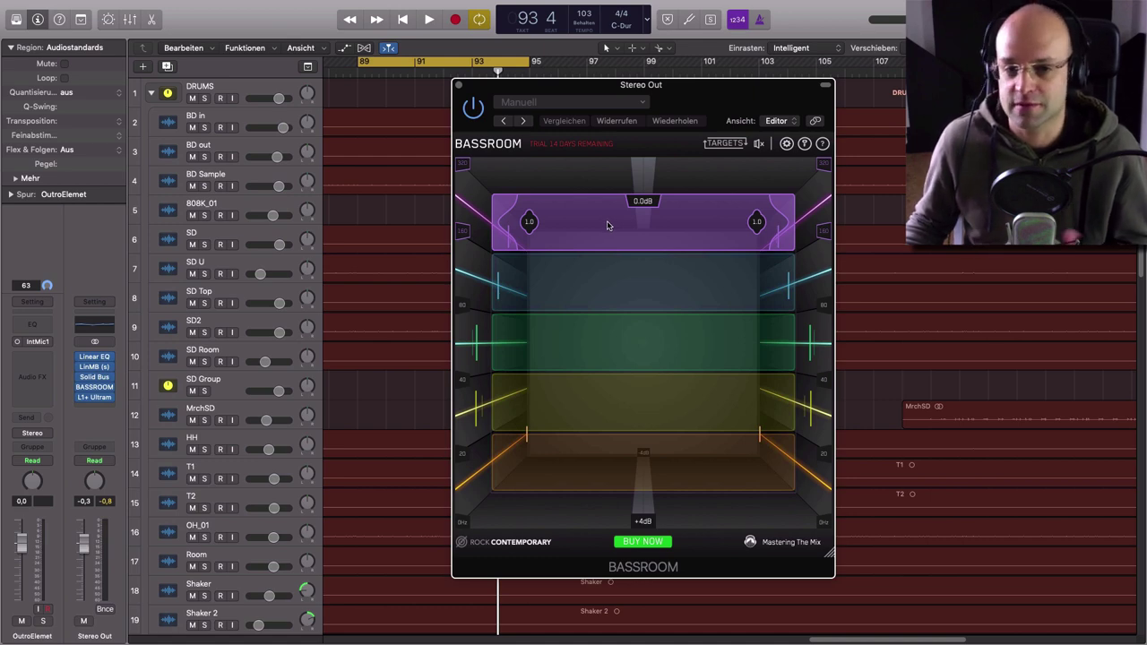
{"action": "left_click_drag", "start_coordinate": [626, 229], "coordinate": [600, 175]}
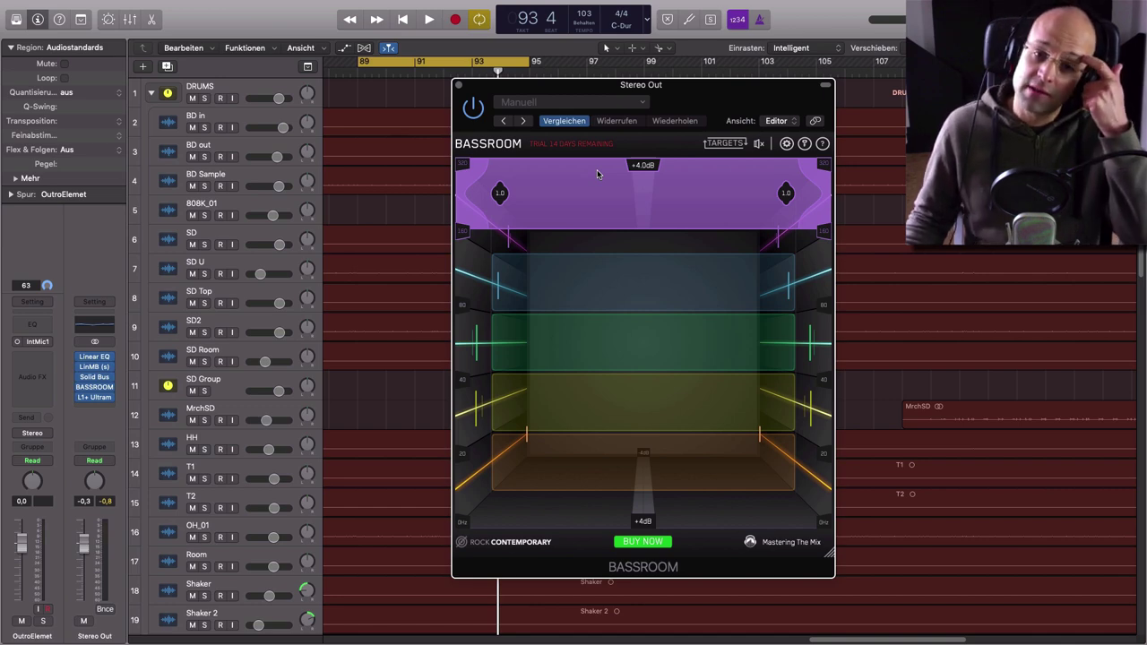
{"action": "left_click_drag", "start_coordinate": [598, 174], "coordinate": [600, 301]}
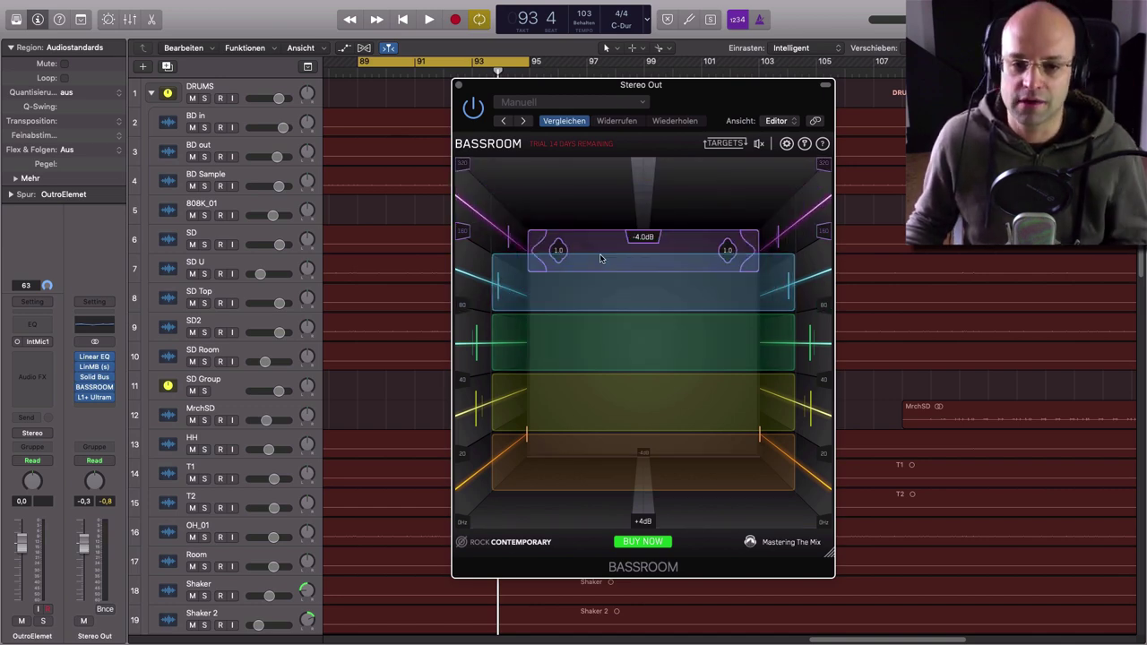
{"action": "left_click", "coordinate": [595, 266]}
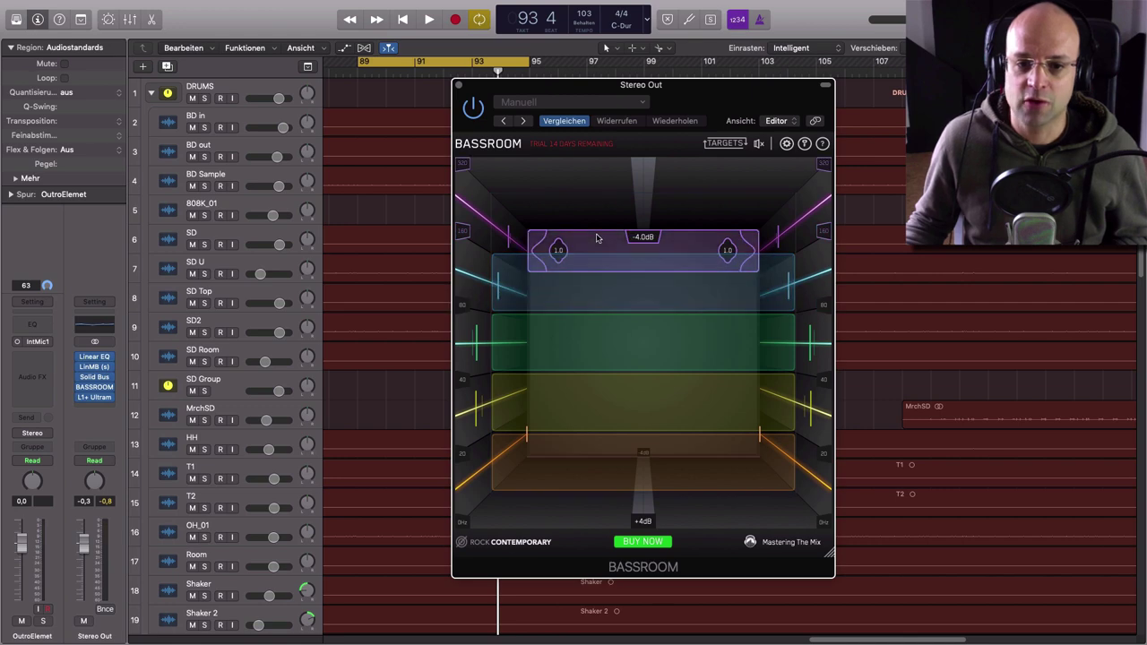
{"action": "double_click", "coordinate": [596, 239]}
{"action": "mouse_move", "coordinate": [529, 229]}
{"action": "left_mouse_down"}
{"action": "mouse_move", "coordinate": [639, 233]}
{"action": "mouse_move", "coordinate": [528, 231]}
{"action": "left_mouse_up"}
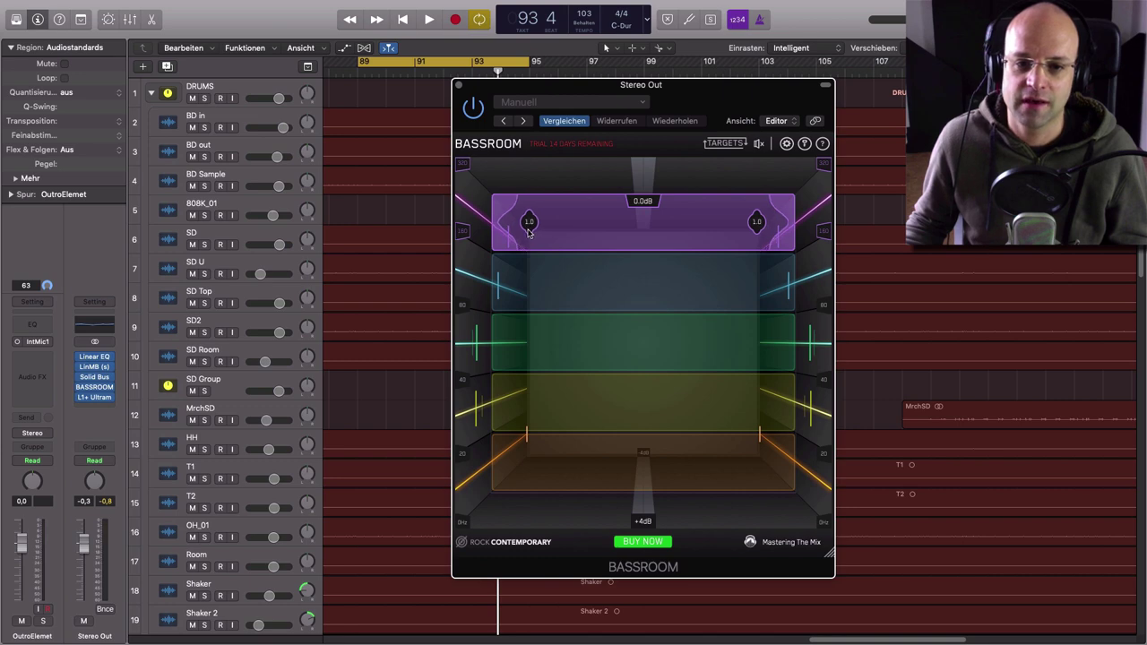
Bypass BASSROOM on the Stereo Out and play the looped section briefly without it
{"action": "left_click_drag", "start_coordinate": [702, 106], "coordinate": [651, 92]}
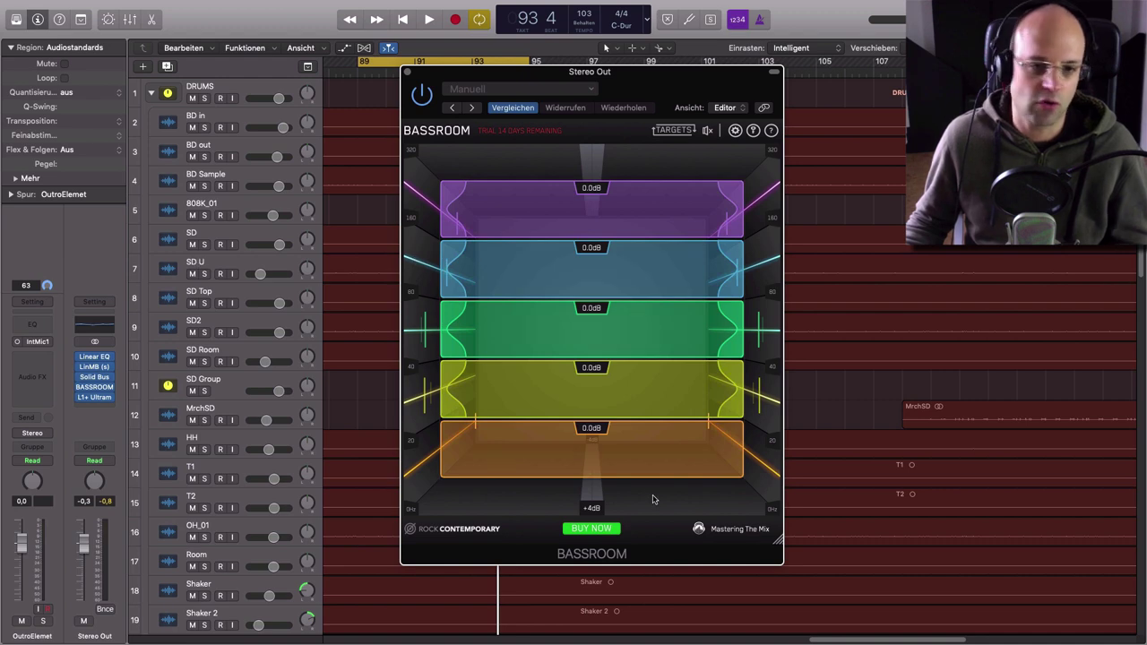
{"action": "left_click", "coordinate": [419, 96]}
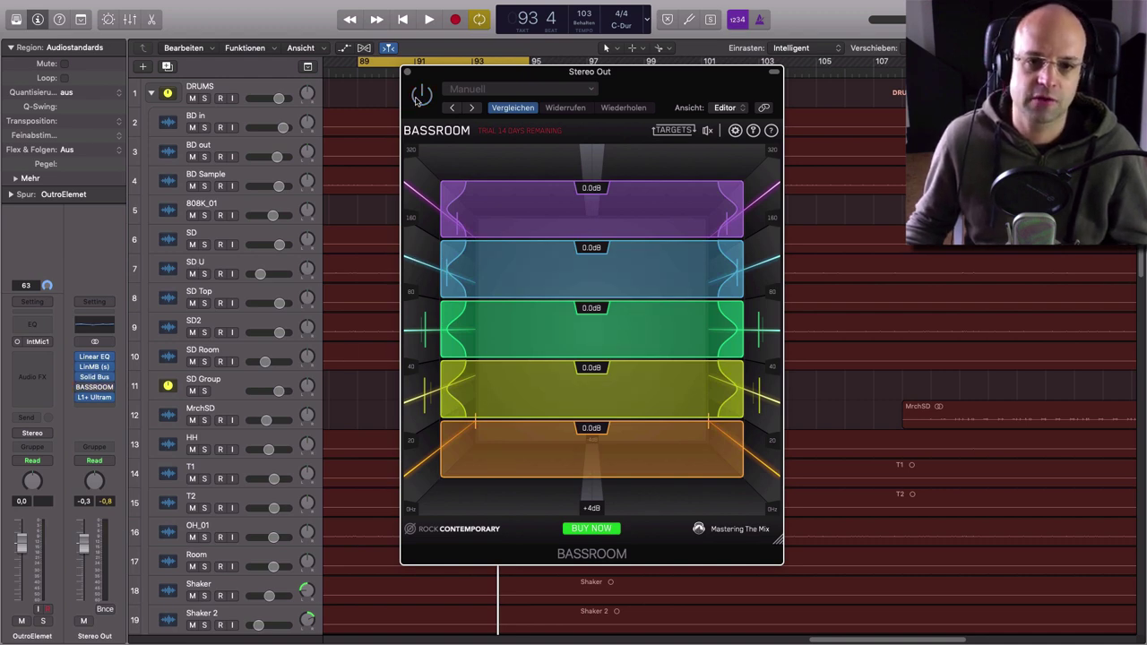
{"action": "key", "text": "space"}
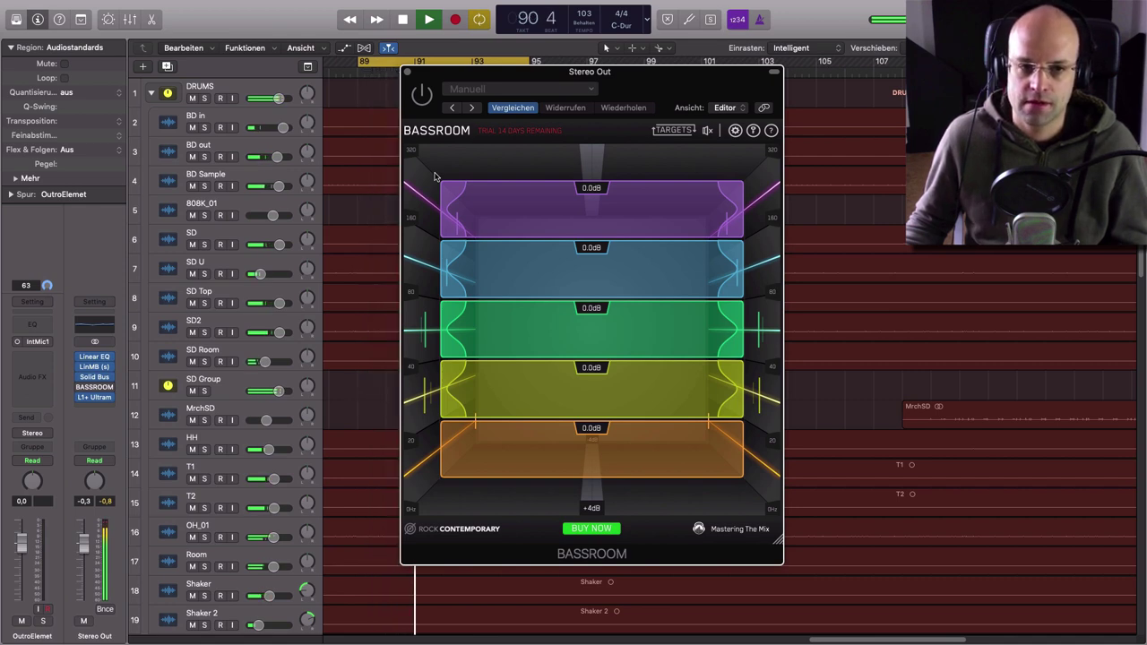
{"action": "key", "text": "space"}
Load the Contemporary preset from the Rock genre as the BASSROOM target
{"action": "mouse_move", "coordinate": [482, 287]}
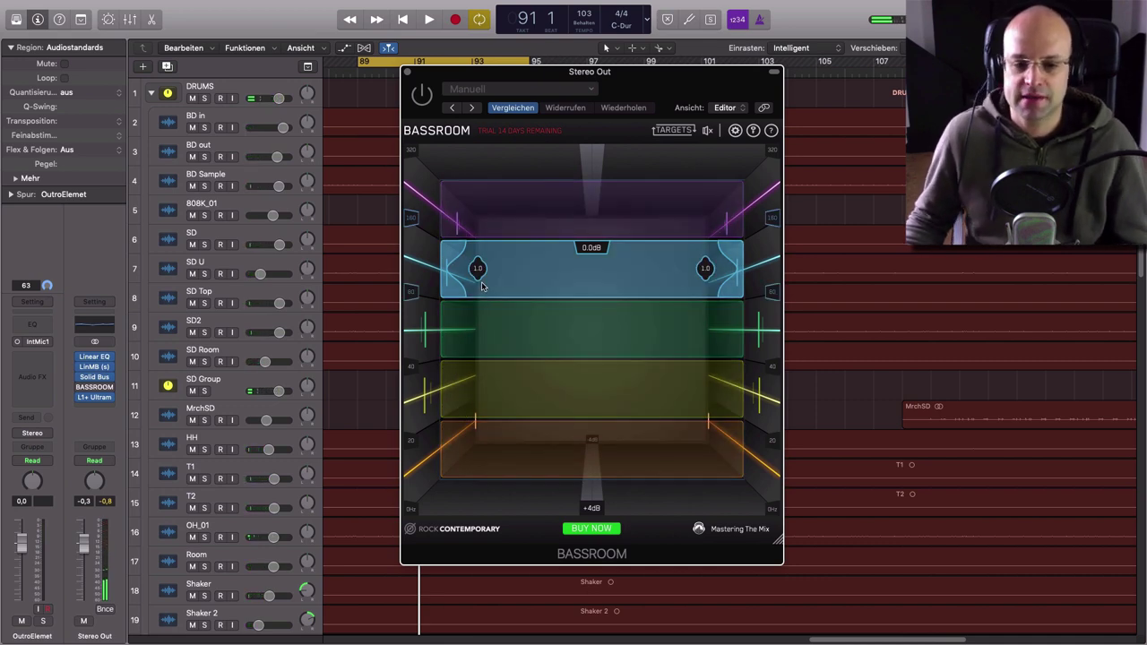
{"action": "left_click", "coordinate": [427, 529]}
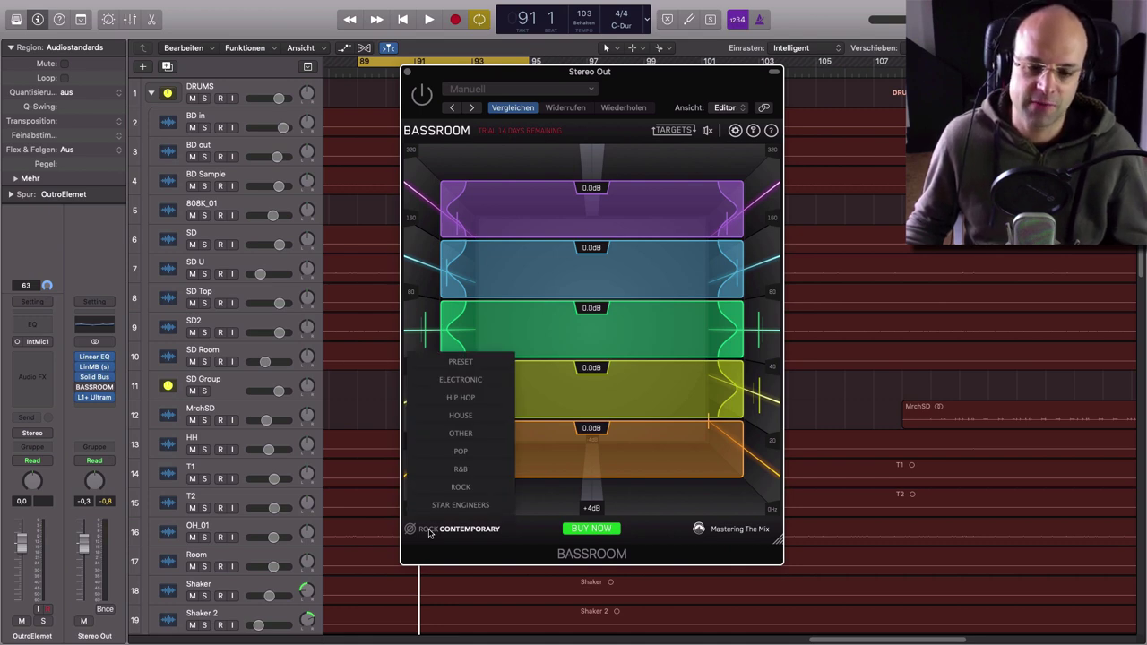
{"action": "mouse_move", "coordinate": [464, 486]}
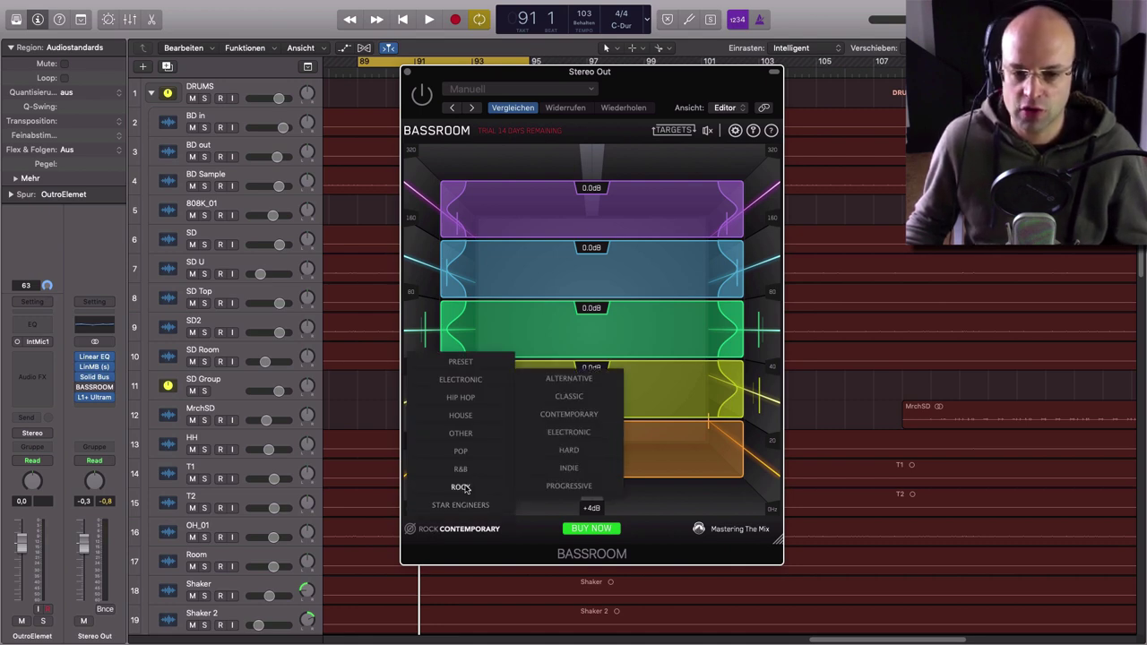
{"action": "left_click", "coordinate": [555, 414]}
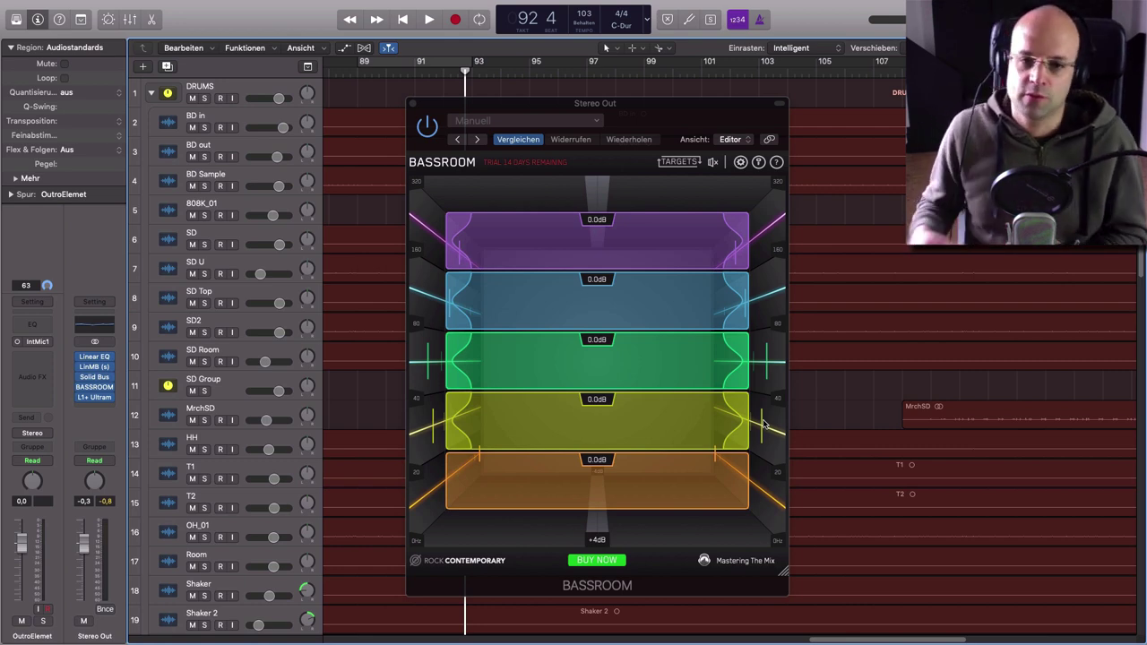
Place the playhead at bar 93 and play the song from there with the plugin window in view
{"action": "left_click_drag", "start_coordinate": [638, 117], "coordinate": [656, 118]}
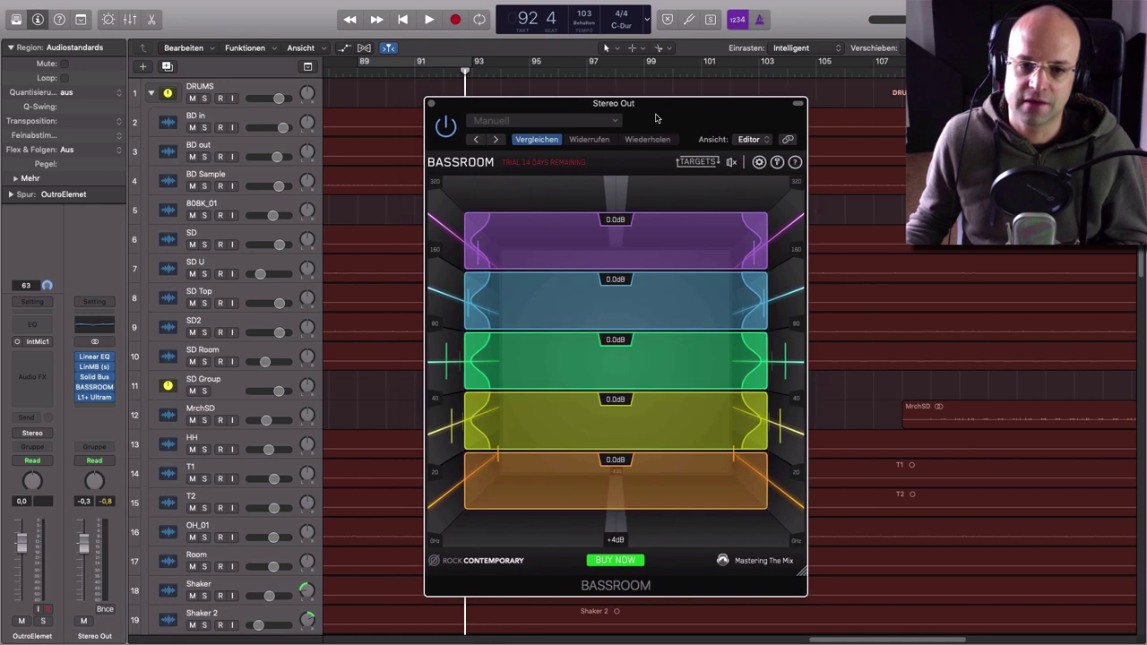
{"action": "left_click", "coordinate": [471, 72]}
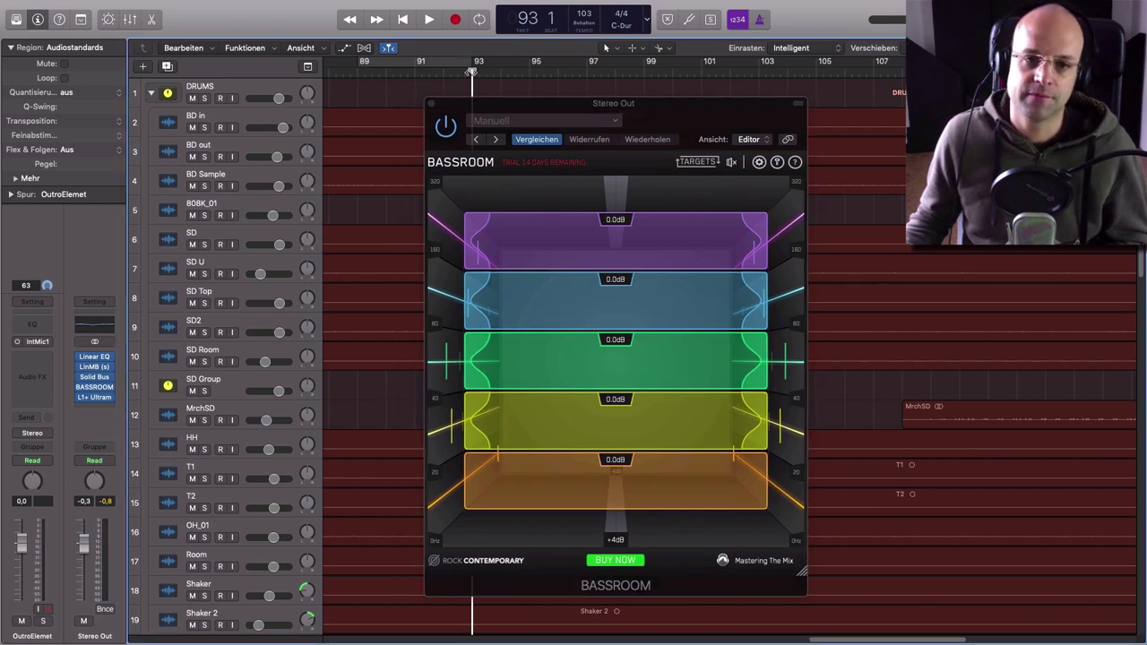
{"action": "key", "text": "space"}
{"action": "key", "text": "space"}
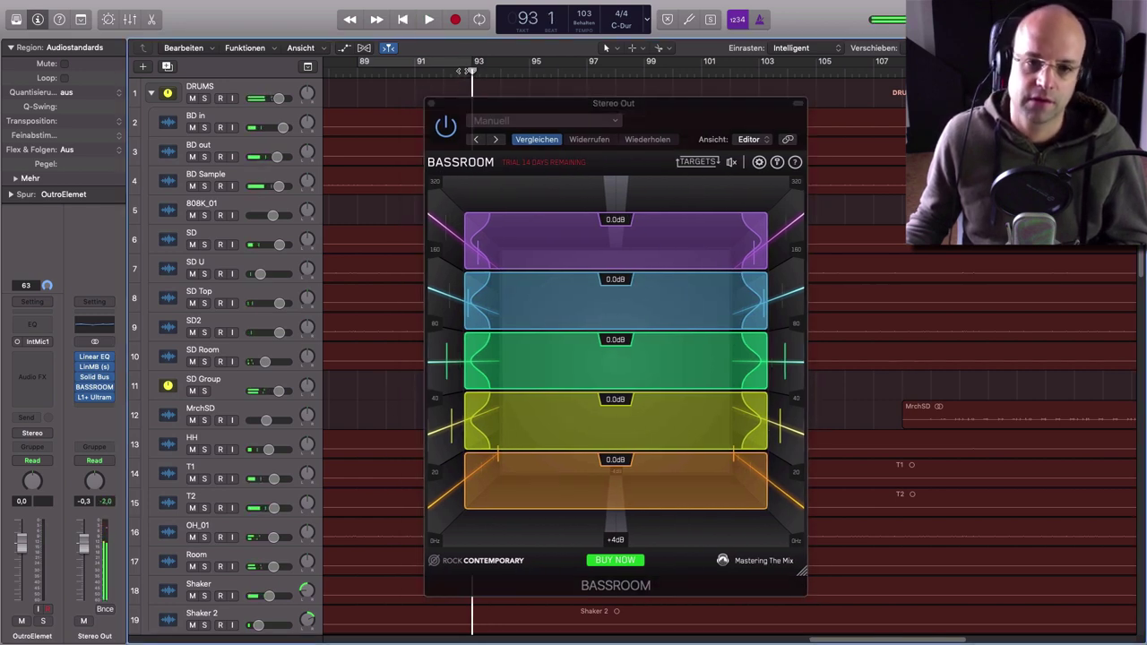
{"action": "left_click", "coordinate": [463, 71]}
{"action": "key", "text": "space"}
{"action": "left_click", "coordinate": [713, 361]}
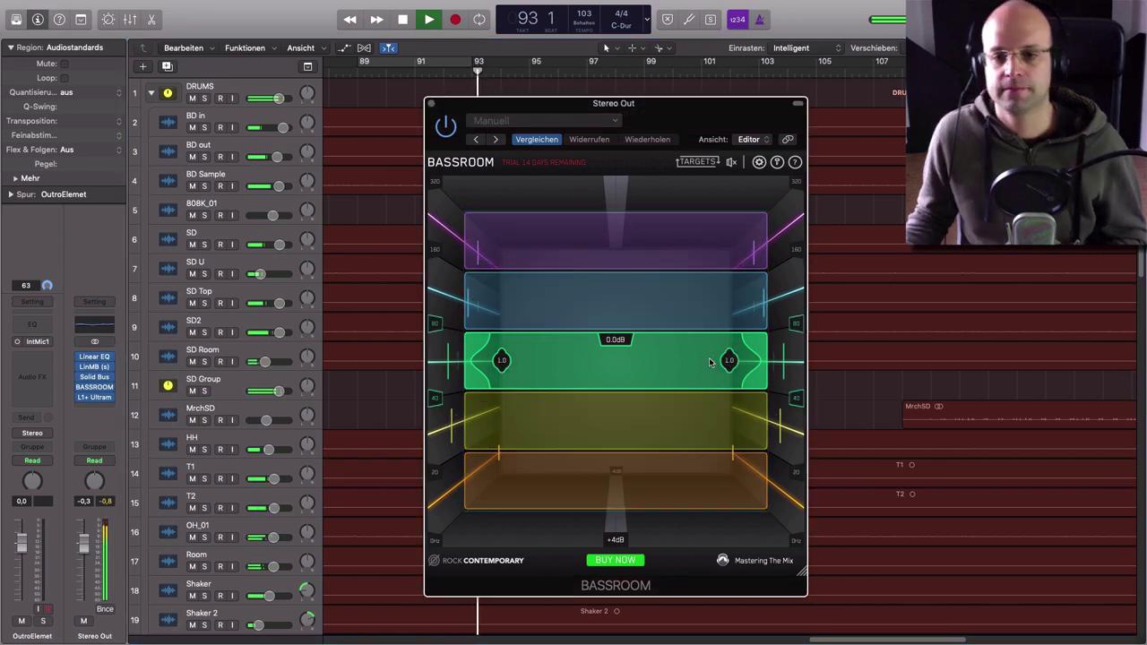
Set the band gains during playback to purple -1.5 dB, blue -0.3 dB, green +1.9 dB, yellow +1.8 dB and orange -3.6 dB, and stop
{"action": "left_click_drag", "start_coordinate": [633, 258], "coordinate": [619, 266]}
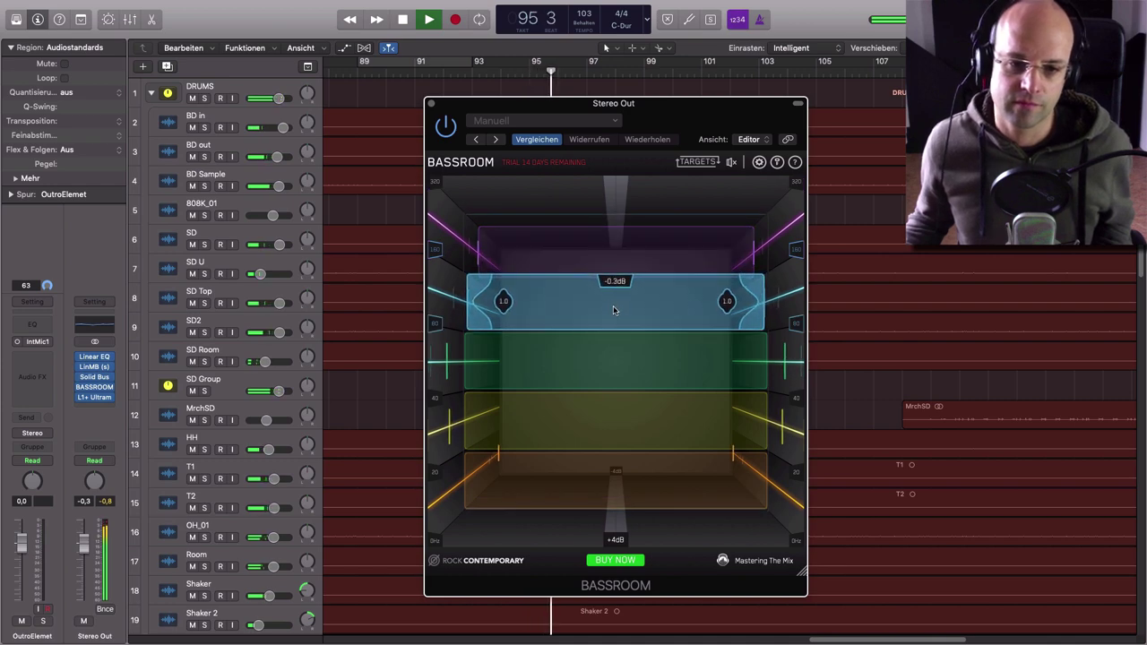
{"action": "left_click_drag", "start_coordinate": [587, 358], "coordinate": [588, 405]}
{"action": "left_click_drag", "start_coordinate": [561, 481], "coordinate": [554, 523]}
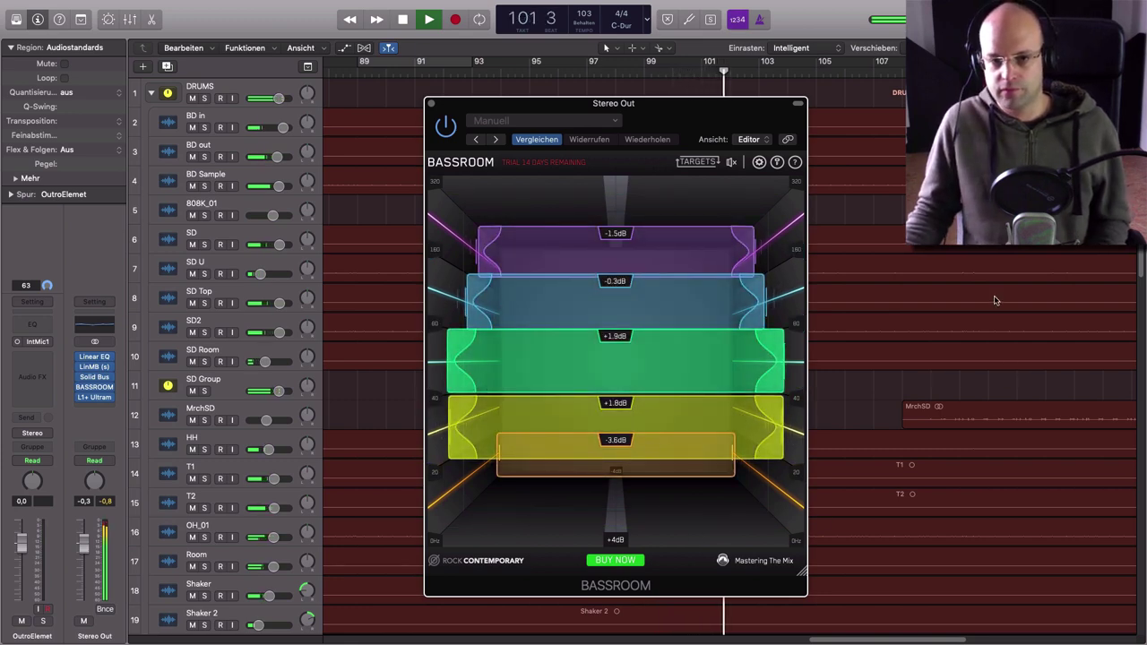
{"action": "key", "text": "space"}
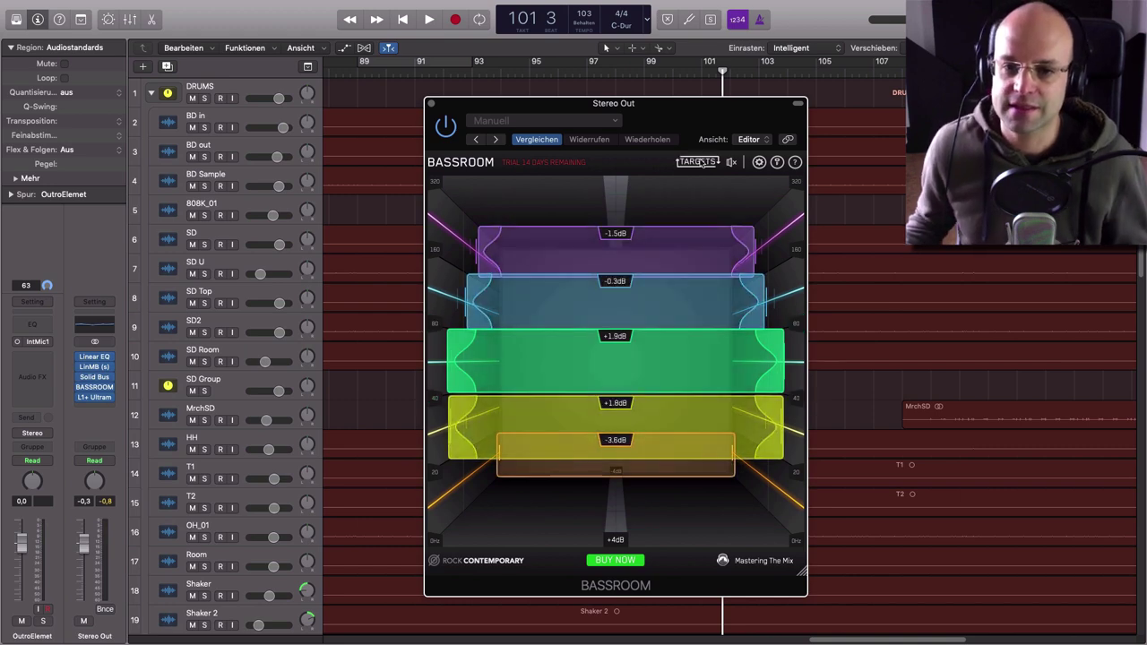
Try BASSROOM's output gain at 3.3 dB and bring it back to about -0.1 dB
{"action": "mouse_move", "coordinate": [729, 165]}
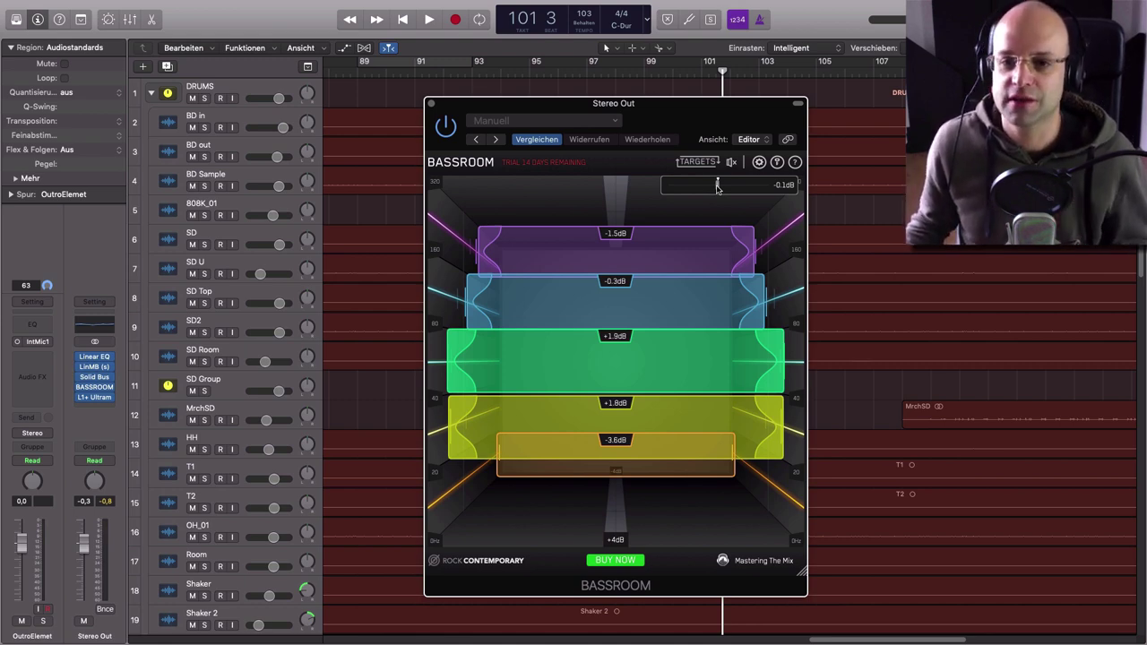
{"action": "left_click_drag", "start_coordinate": [717, 186], "coordinate": [733, 187]}
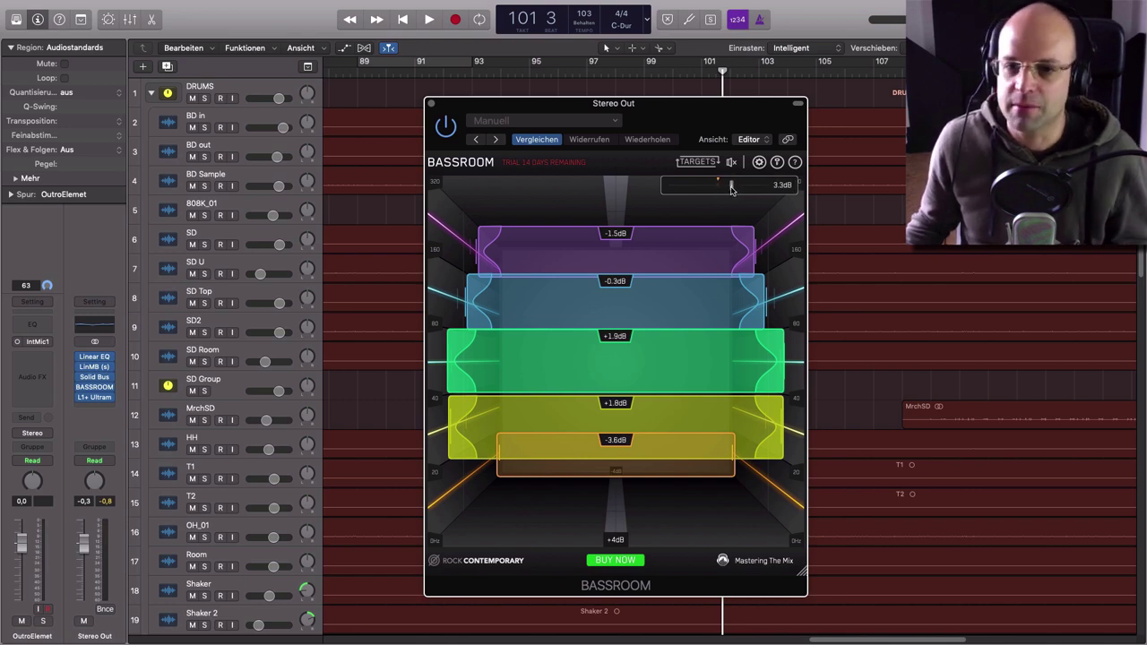
{"action": "left_click_drag", "start_coordinate": [729, 189], "coordinate": [716, 190]}
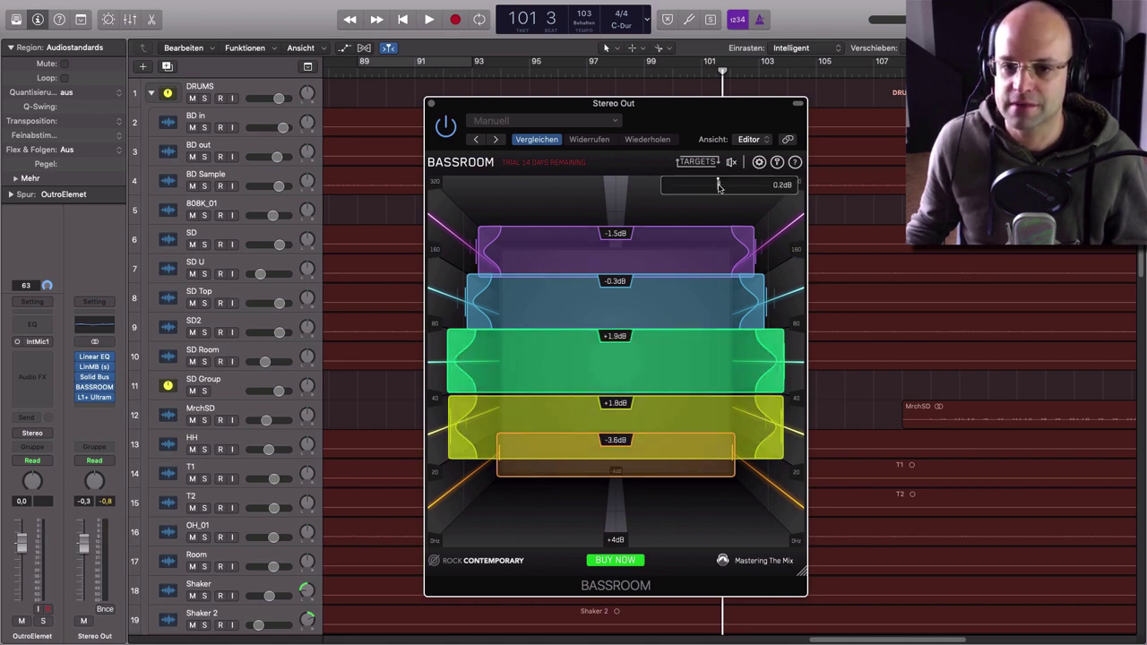
{"action": "left_click_drag", "start_coordinate": [717, 186], "coordinate": [717, 188]}
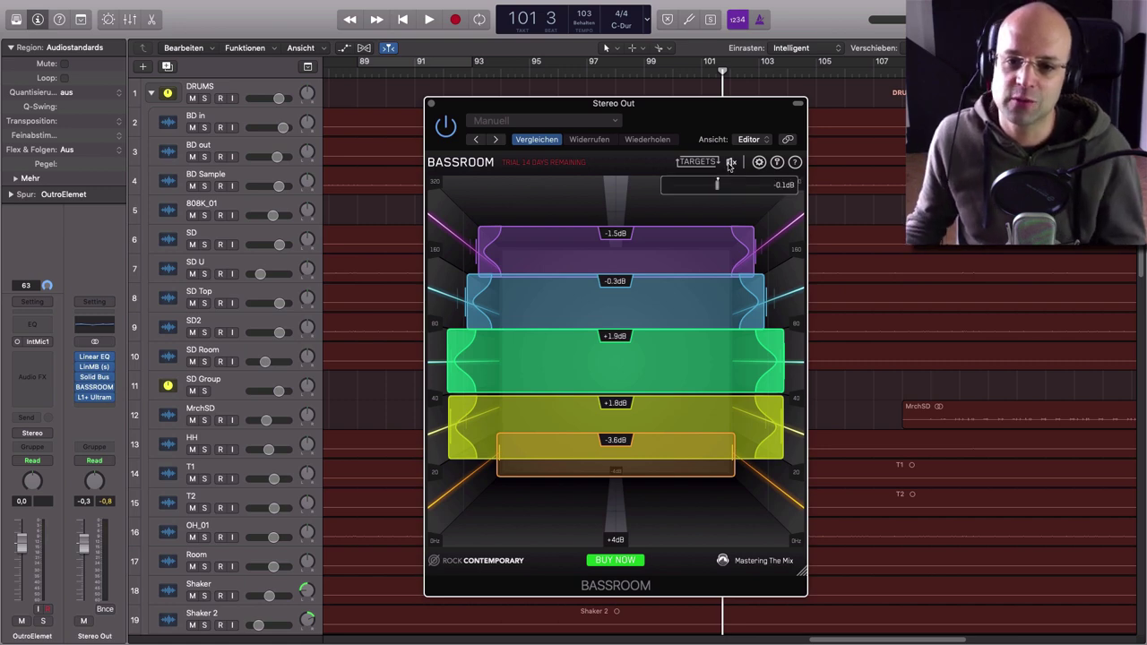
{"action": "left_click_drag", "start_coordinate": [717, 186], "coordinate": [716, 186]}
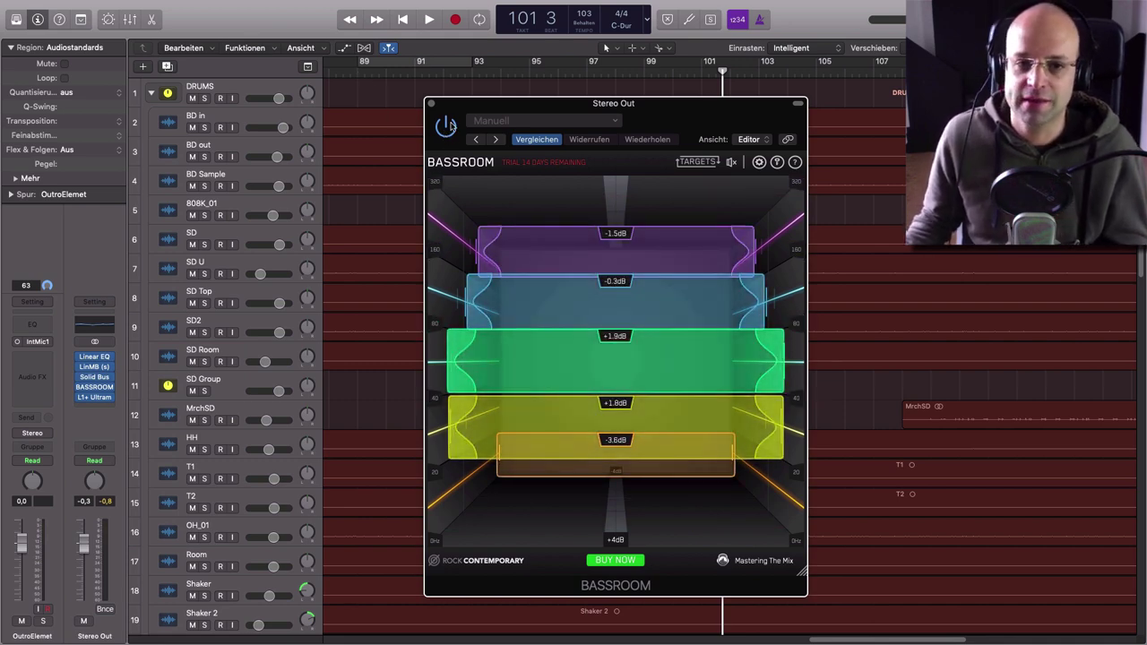
Play the song from bar 93 with BASSROOM bypassed, and re-enable it during playback to compare the sound
{"action": "left_click", "coordinate": [473, 72]}
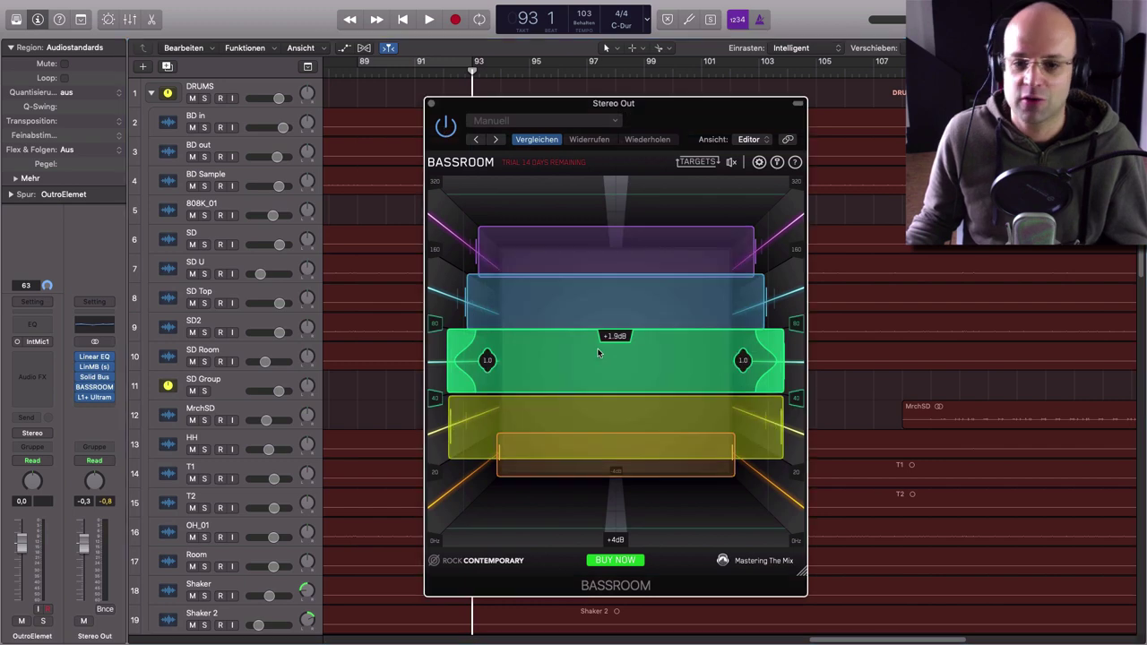
{"action": "left_click", "coordinate": [445, 128]}
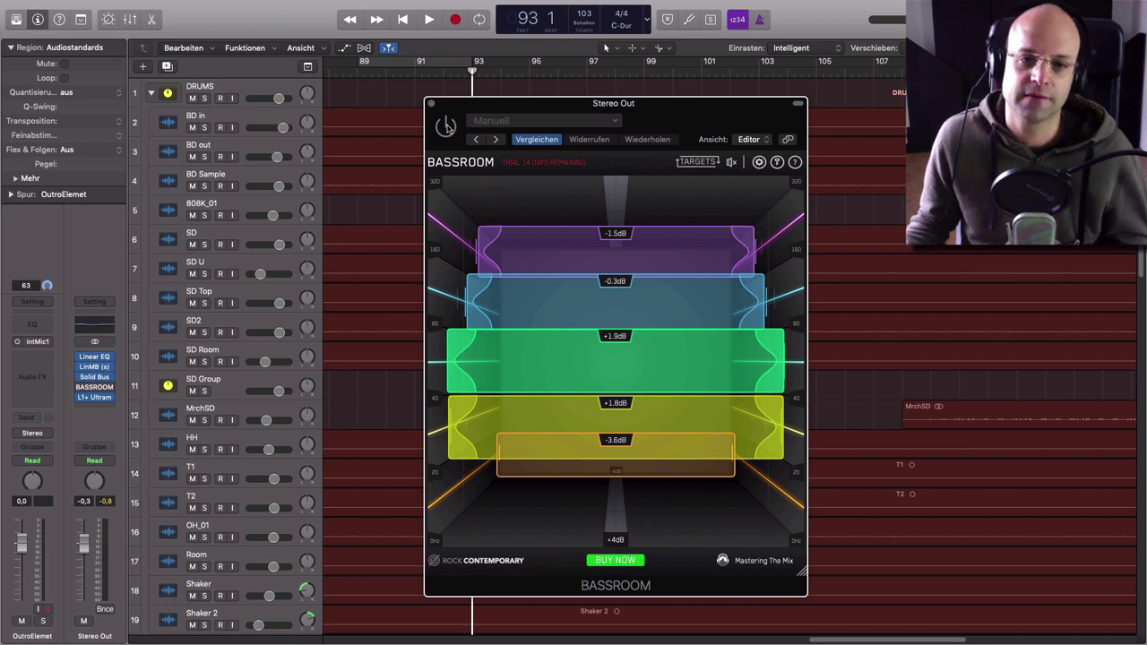
{"action": "key", "text": "space"}
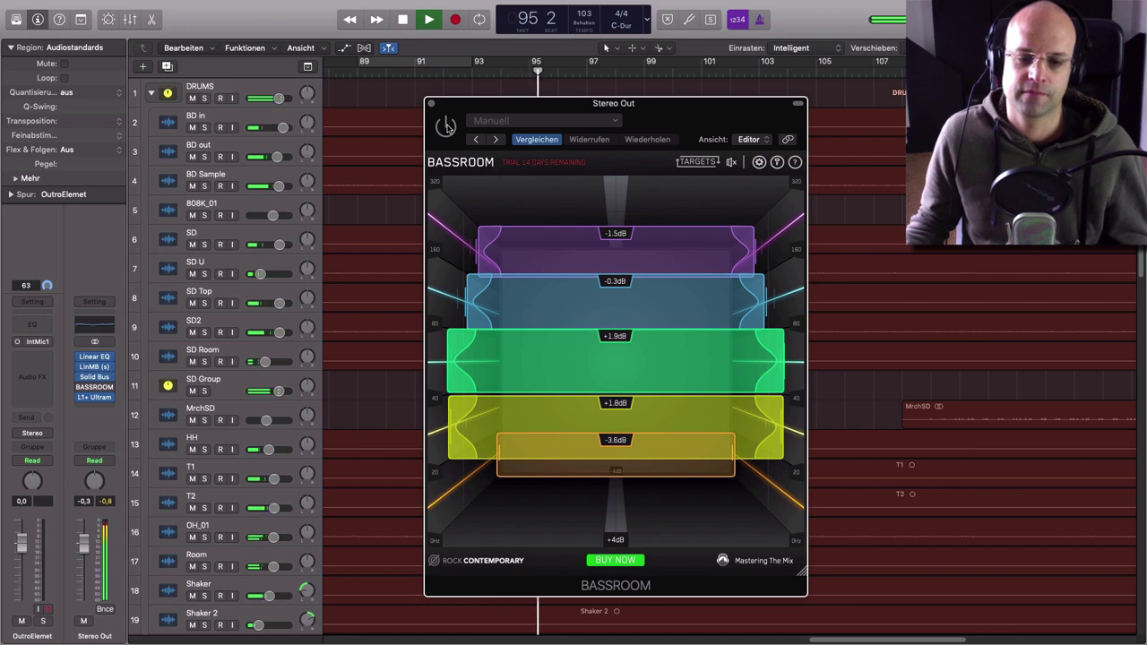
{"action": "left_click", "coordinate": [447, 128]}
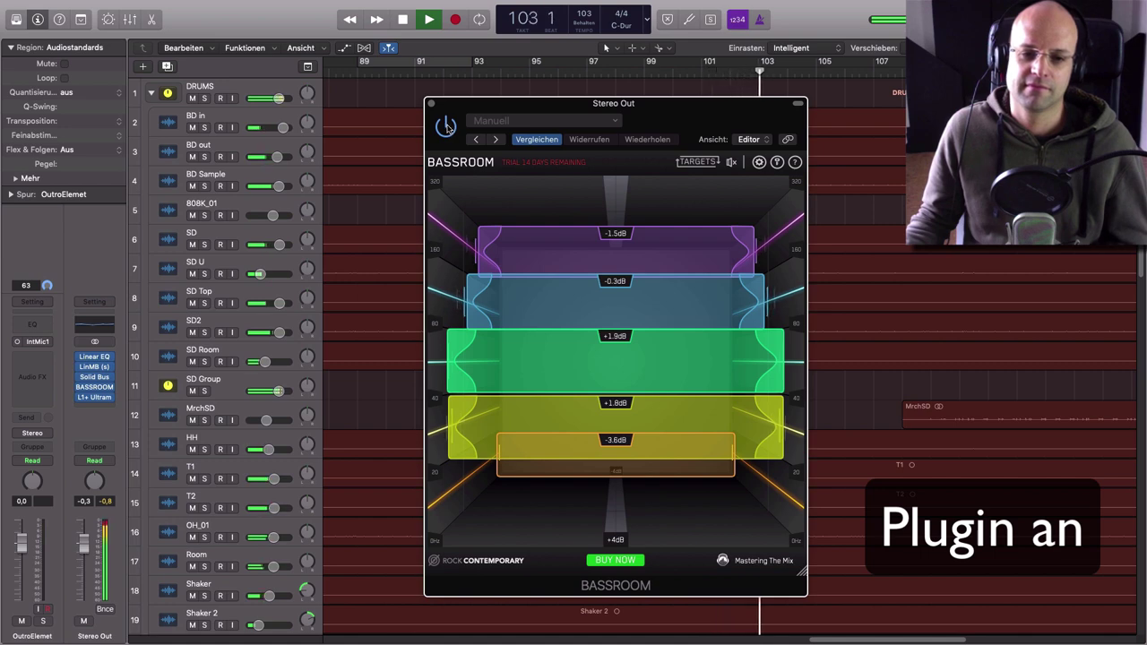
{"action": "key", "text": "space"}
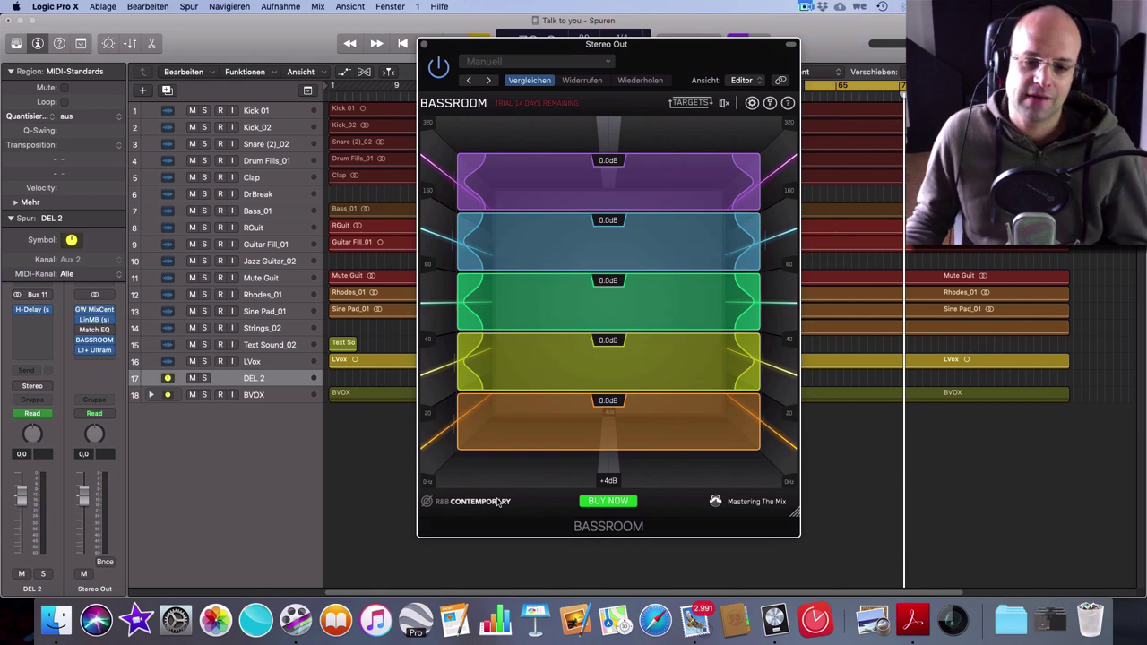
{"action": "left_click", "coordinate": [447, 506]}
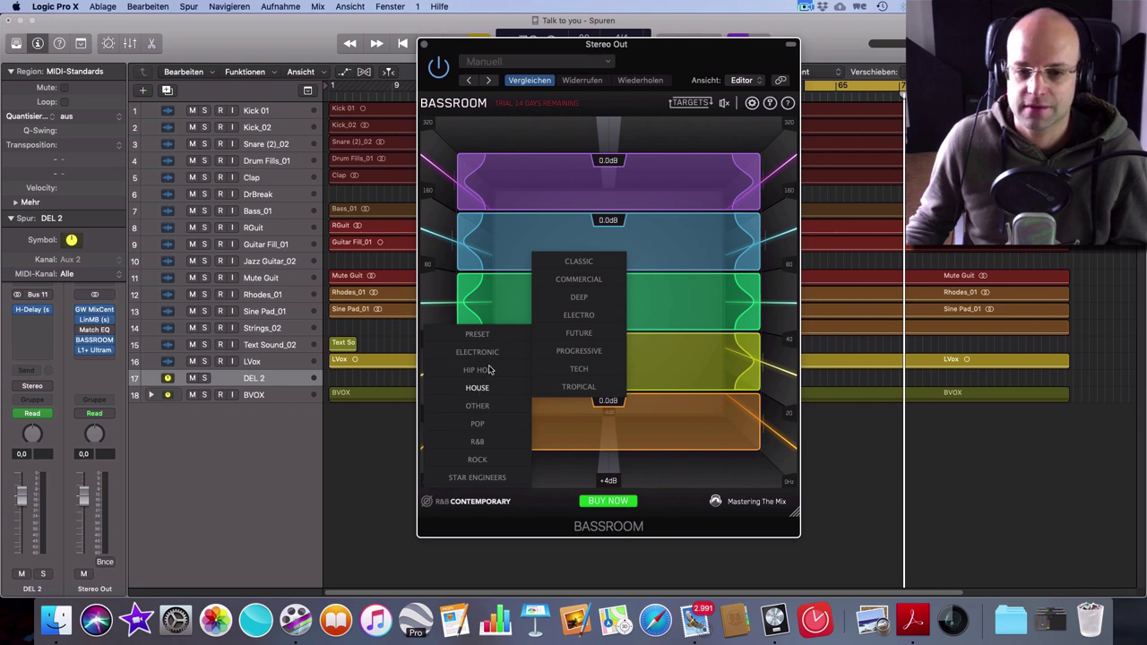
{"action": "mouse_move", "coordinate": [490, 368]}
{"action": "mouse_move", "coordinate": [498, 443]}
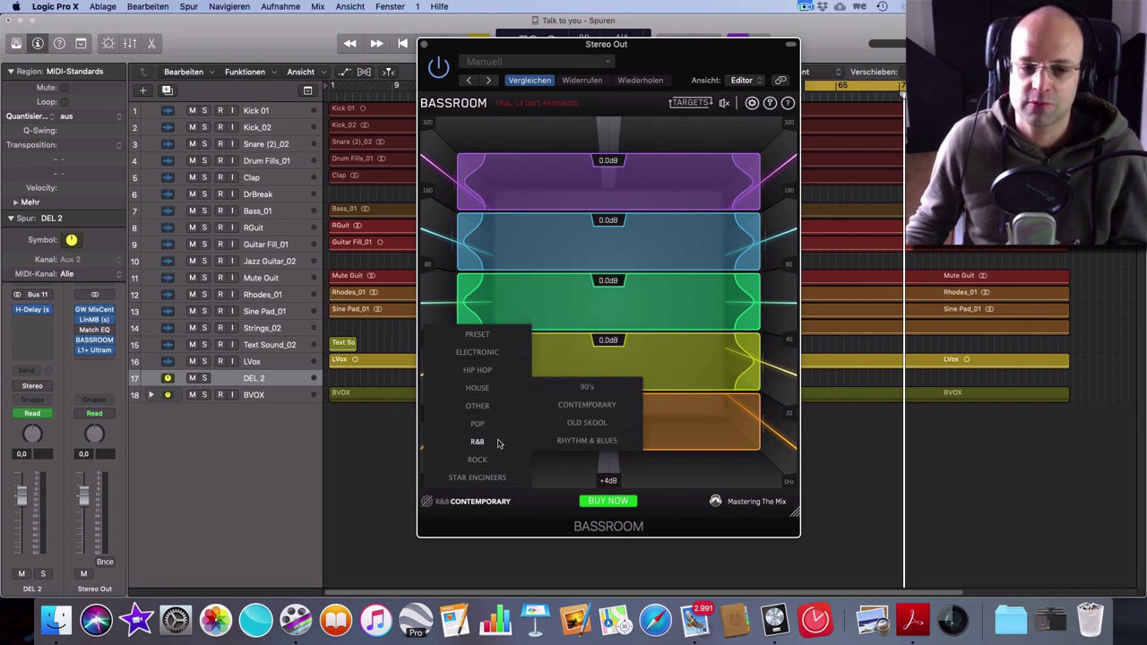
Remove the existing reference track from BASSROOM's target creator and load 02 No Way Out.m4a from the desktop
{"action": "left_click", "coordinate": [429, 502]}
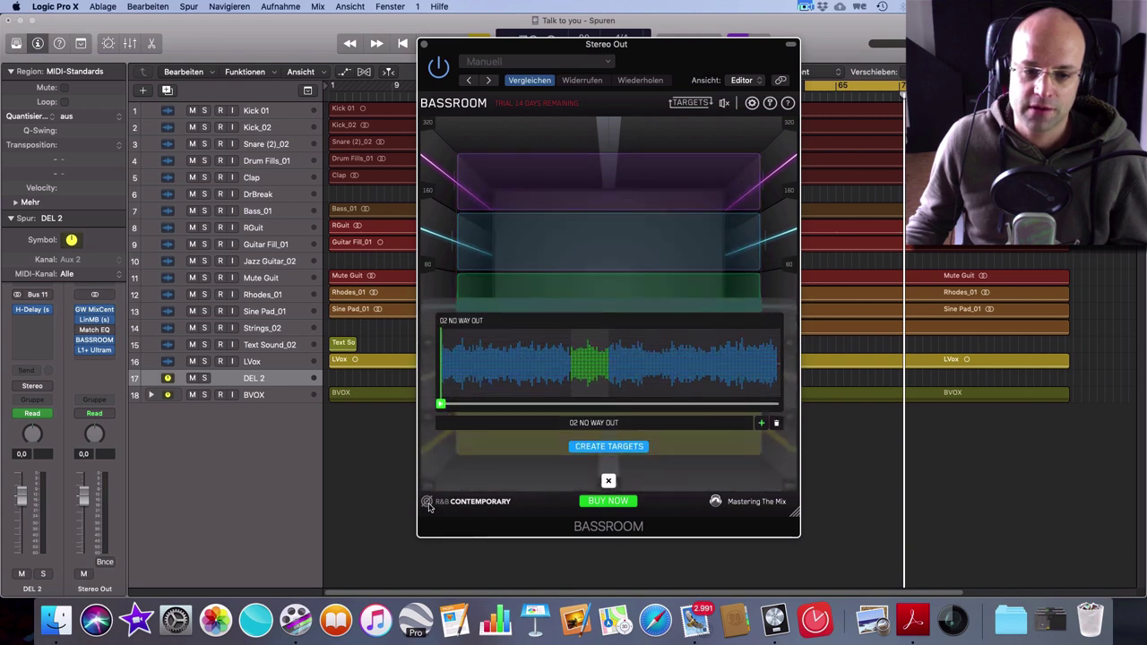
{"action": "left_click", "coordinate": [776, 424]}
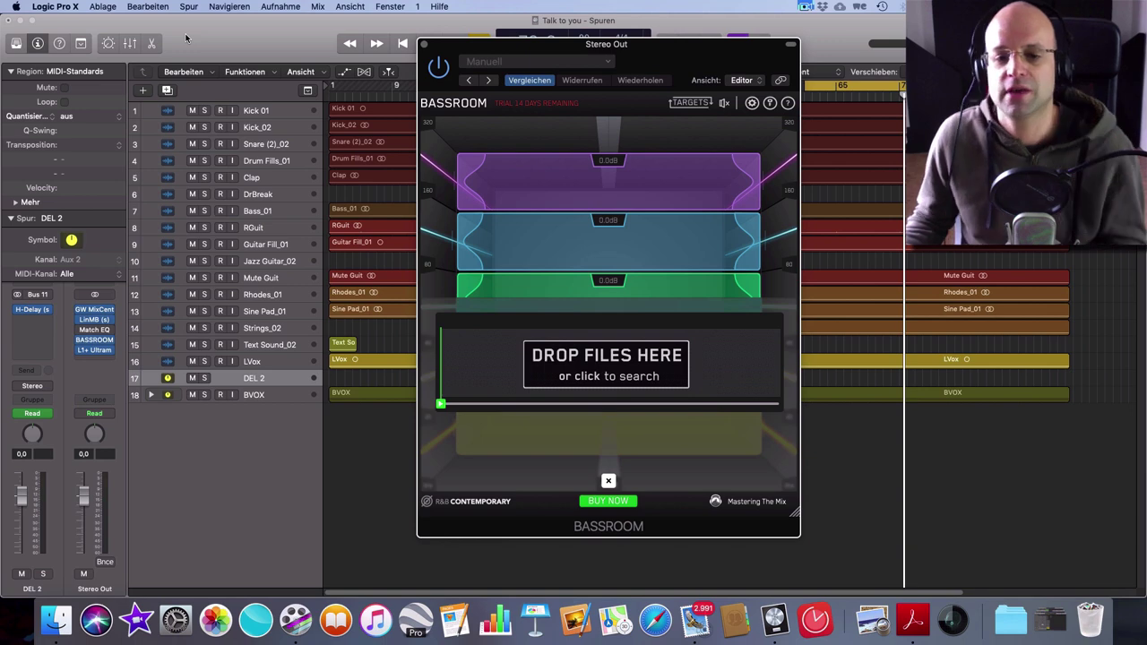
{"action": "left_click_drag", "start_coordinate": [221, 42], "coordinate": [356, 20]}
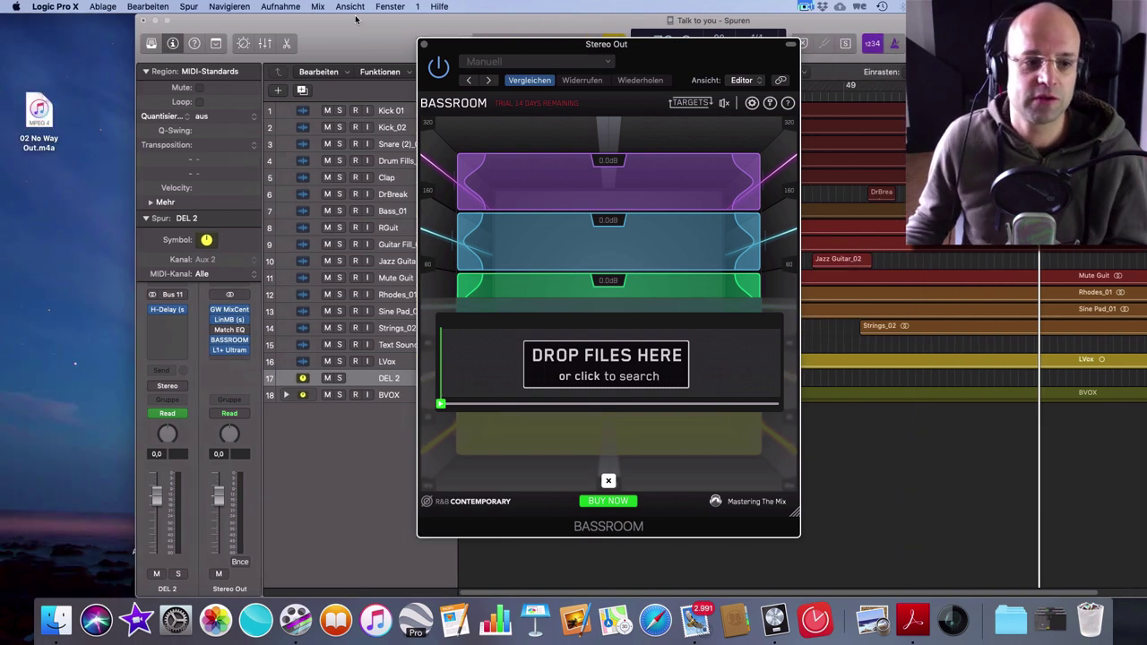
{"action": "left_click_drag", "start_coordinate": [36, 101], "coordinate": [612, 361]}
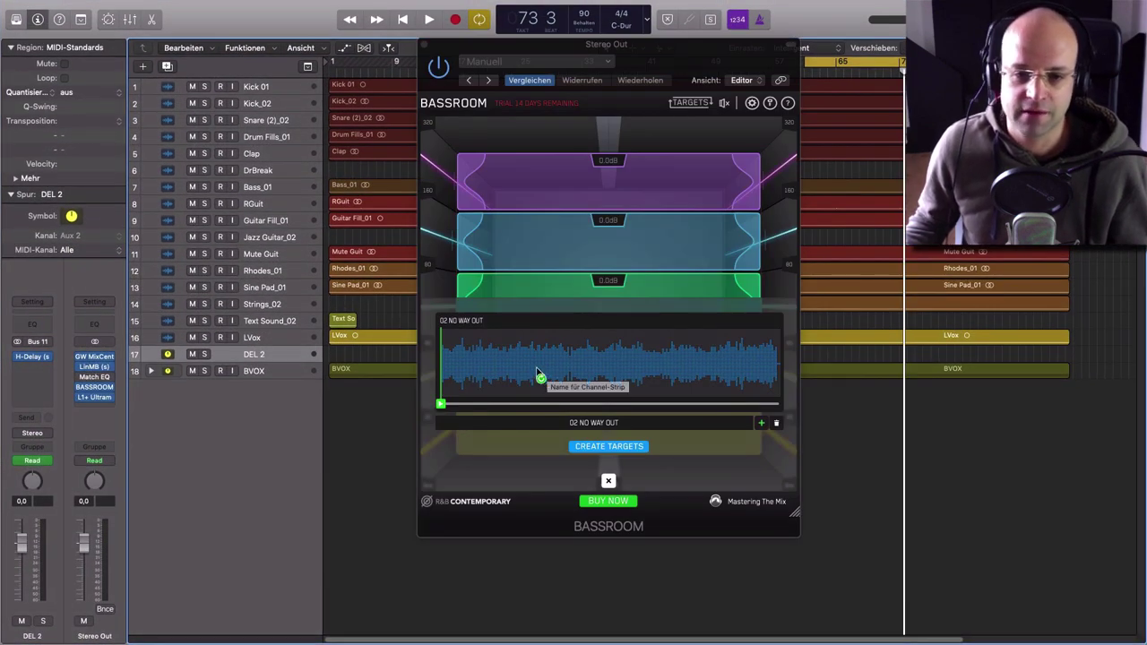
Mark a section just past the middle of the 02 No Way Out waveform, and remove that reference track from the target creator
{"action": "left_click_drag", "start_coordinate": [604, 375], "coordinate": [654, 374]}
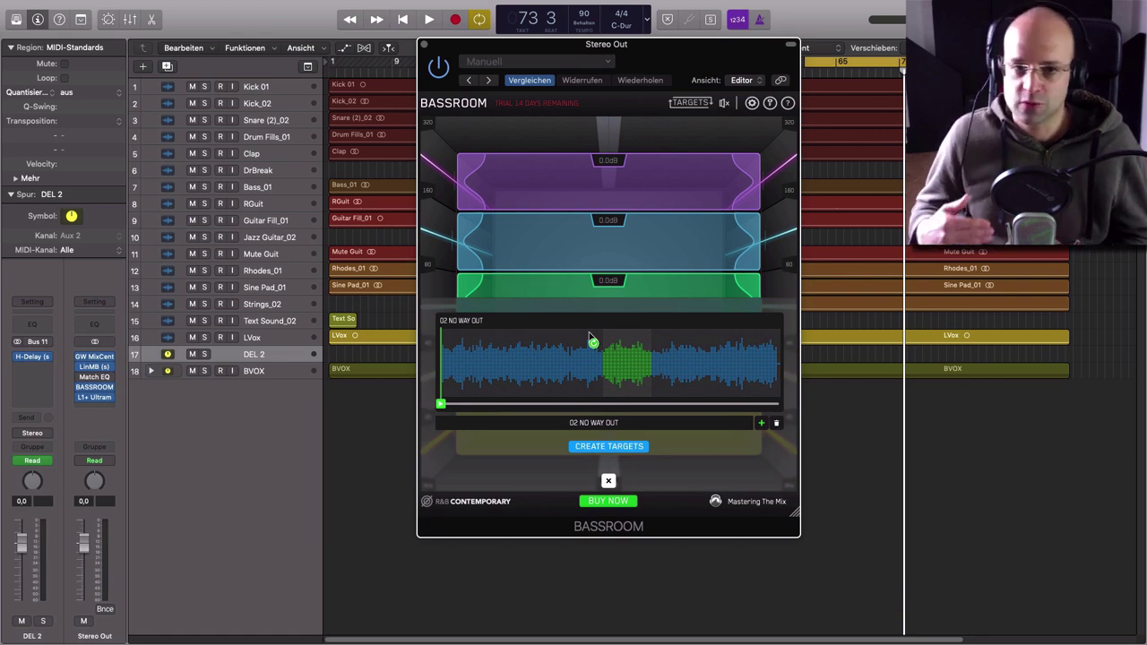
{"action": "left_click", "coordinate": [775, 422]}
Load the R&B Contemporary target preset in BASSROOM and close the plug-in window
{"action": "left_click", "coordinate": [445, 505]}
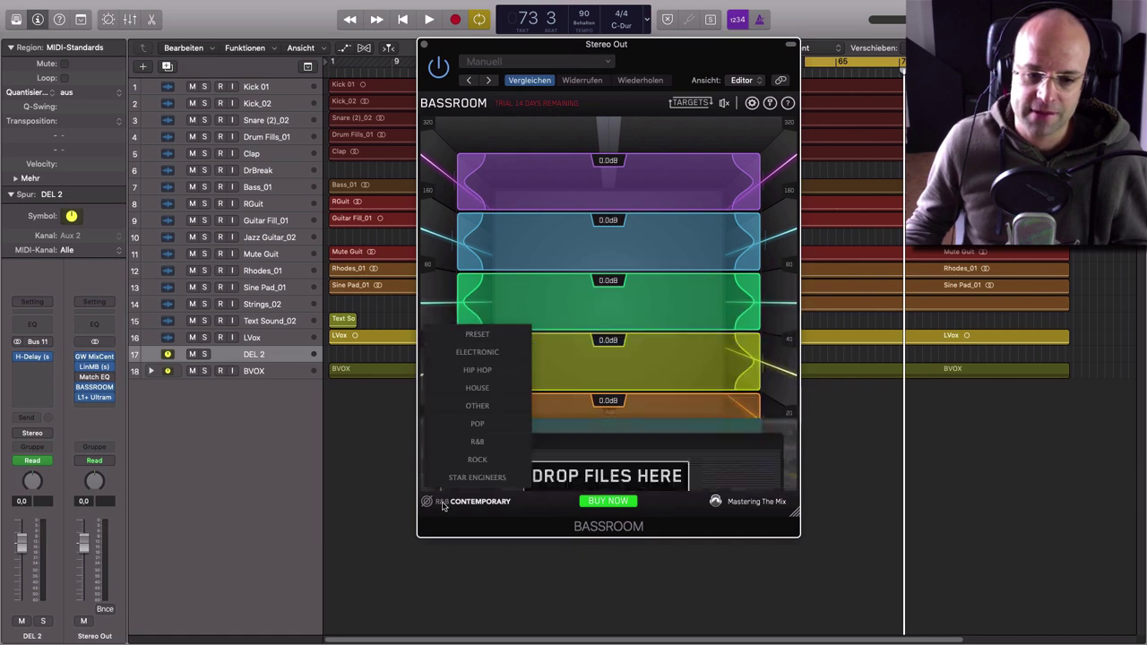
{"action": "mouse_move", "coordinate": [478, 445]}
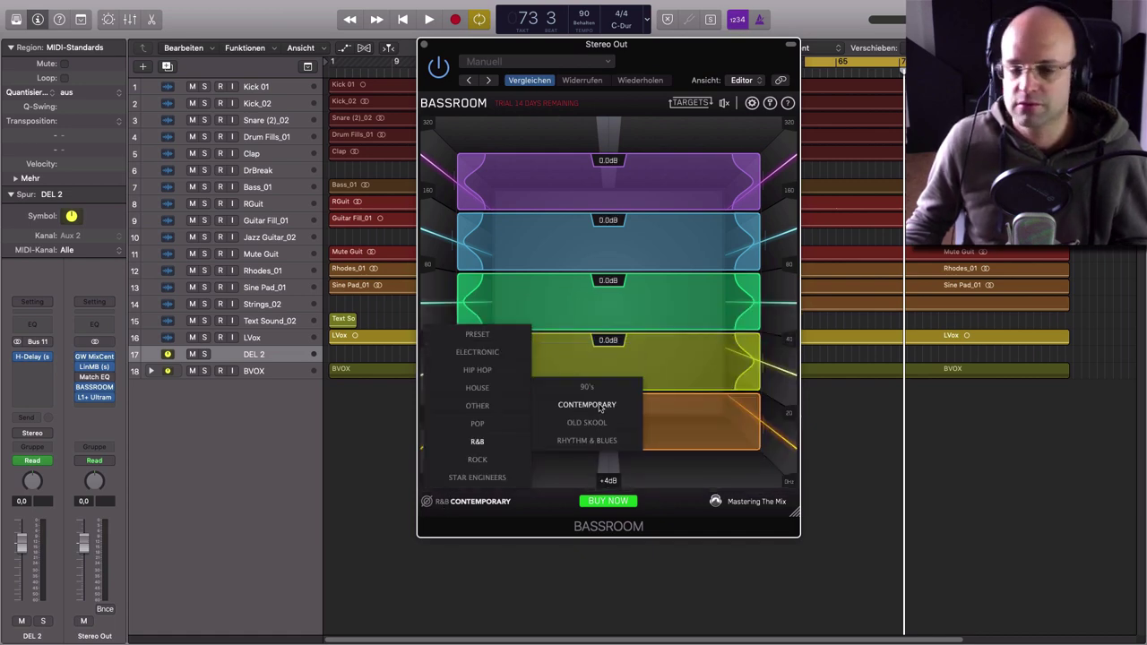
{"action": "left_click", "coordinate": [424, 47]}
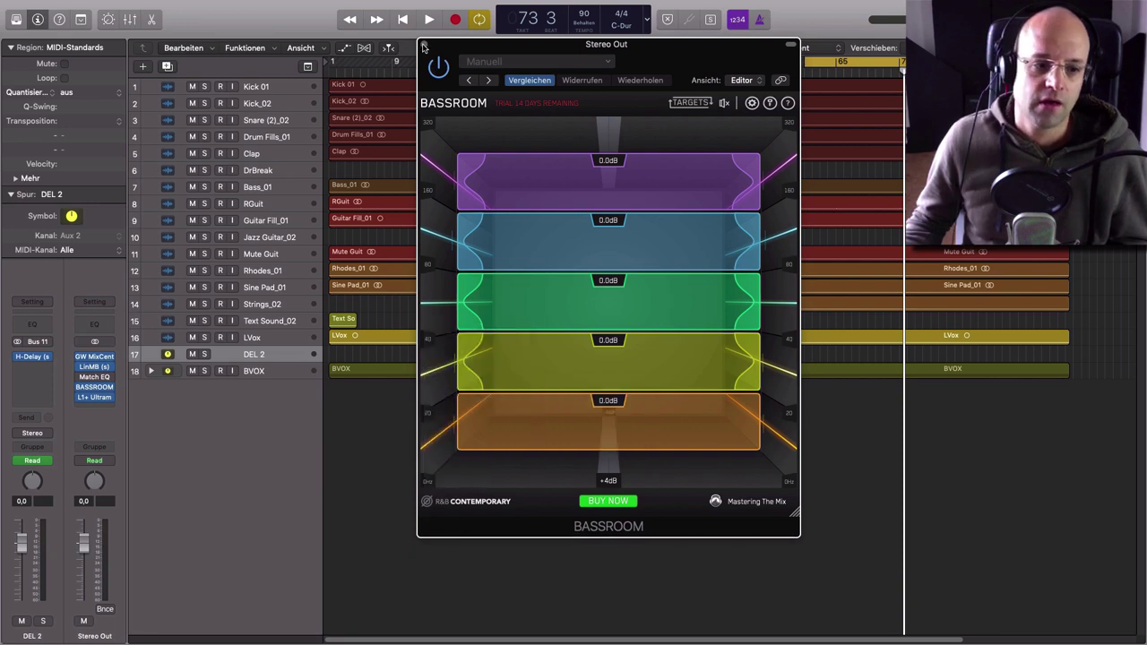
{"action": "left_click", "coordinate": [425, 46]}
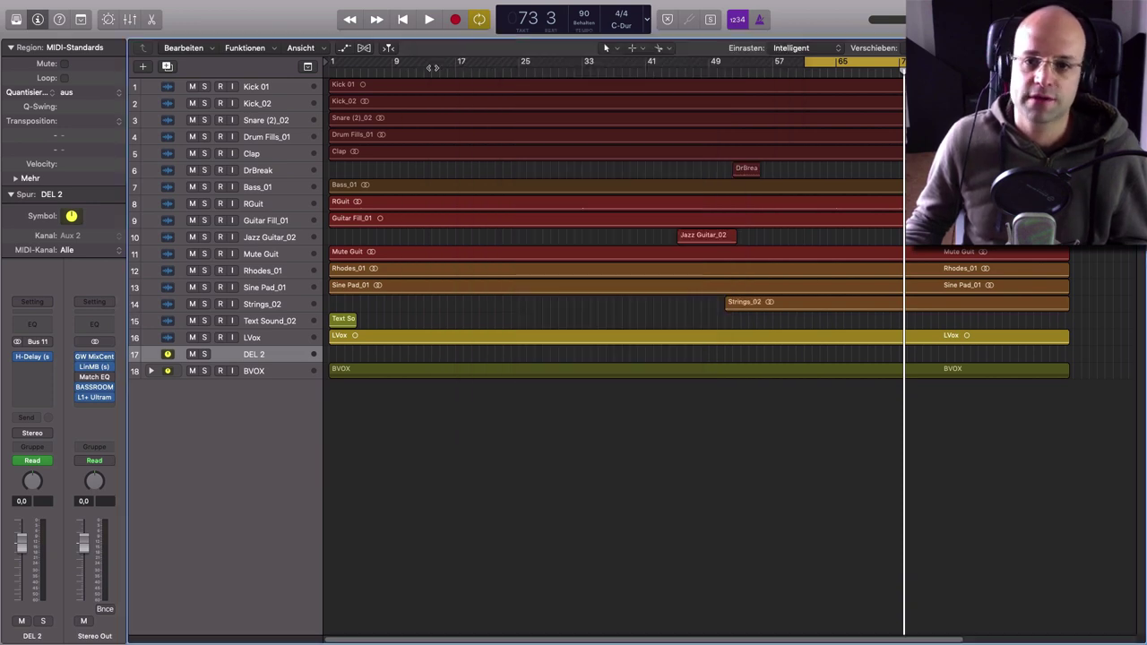
Start playback, reopen BASSROOM from the Stereo Out channel and reposition its window over the arrangement
{"action": "key", "text": "space"}
{"action": "left_click", "coordinate": [94, 386]}
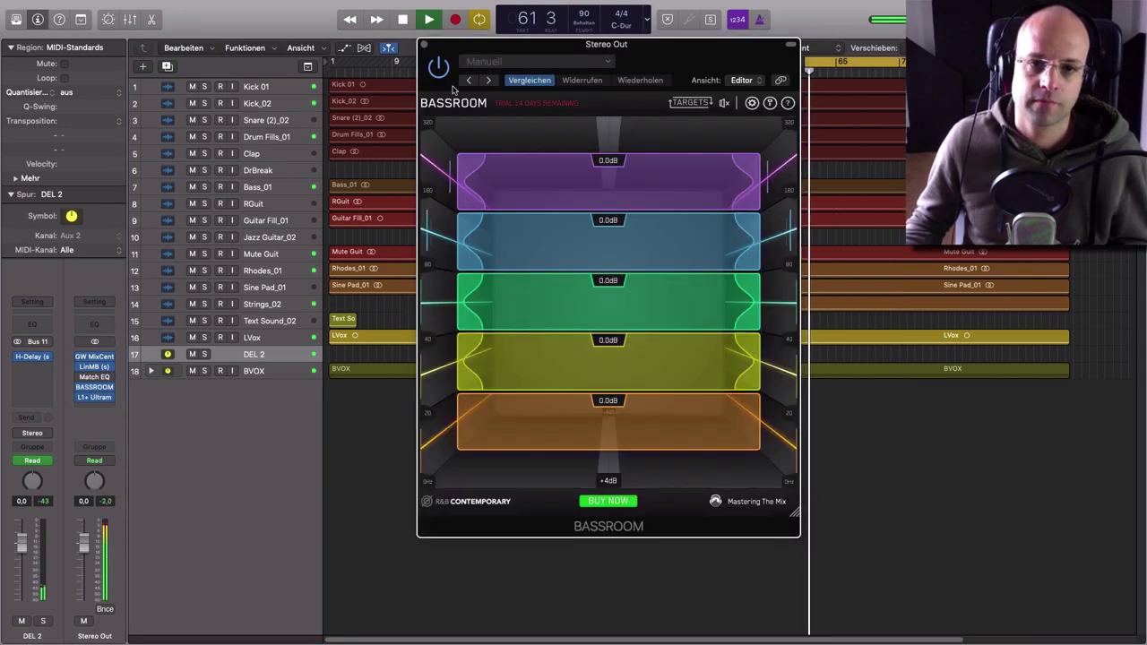
{"action": "left_click_drag", "start_coordinate": [666, 55], "coordinate": [591, 74]}
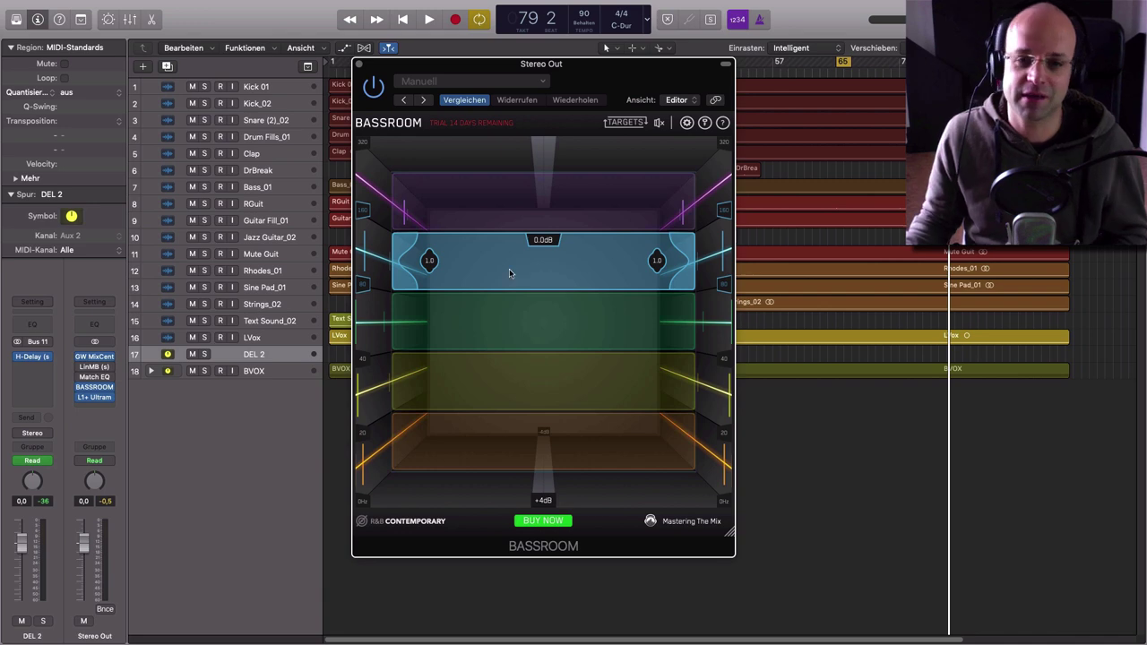
Set the band gains during looped playback from bar 65 to purple +0.9 dB, blue -0.9 dB, yellow +0.5 dB and orange +4.0 dB, and stop
{"action": "key", "text": "space"}
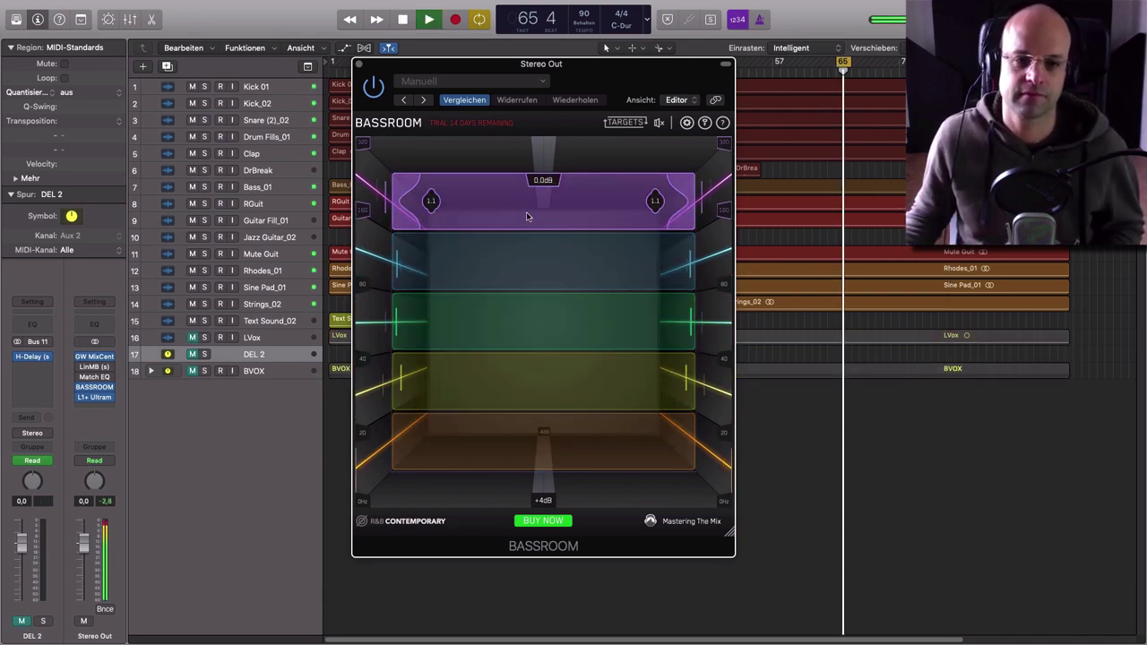
{"action": "left_click_drag", "start_coordinate": [527, 213], "coordinate": [523, 204]}
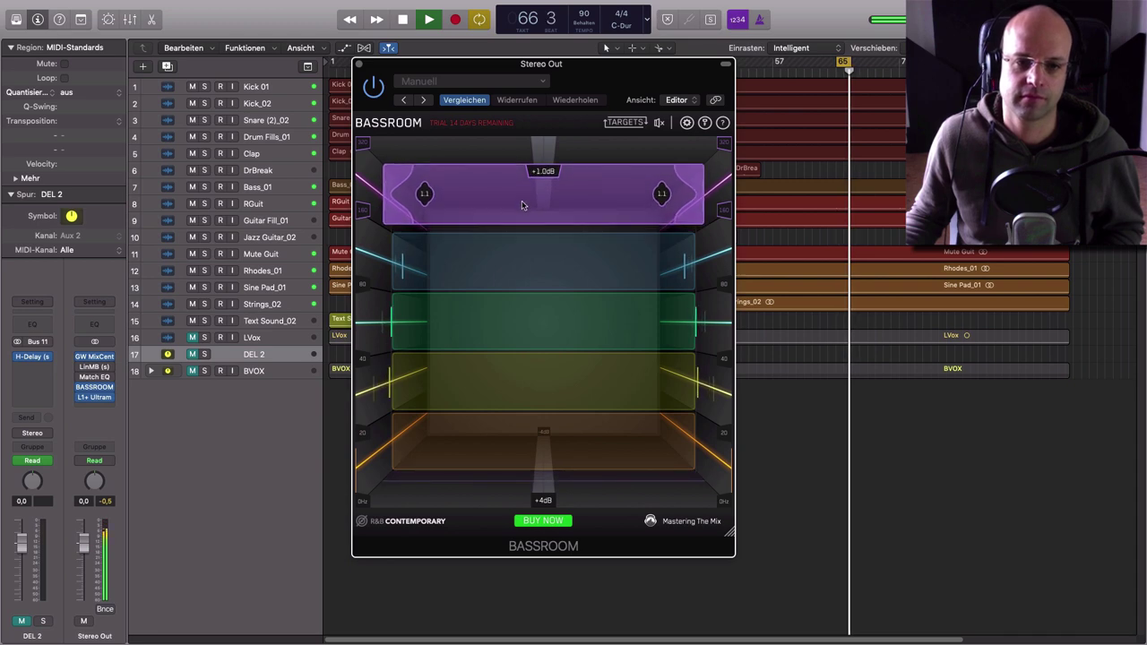
{"action": "left_click_drag", "start_coordinate": [525, 266], "coordinate": [525, 278]}
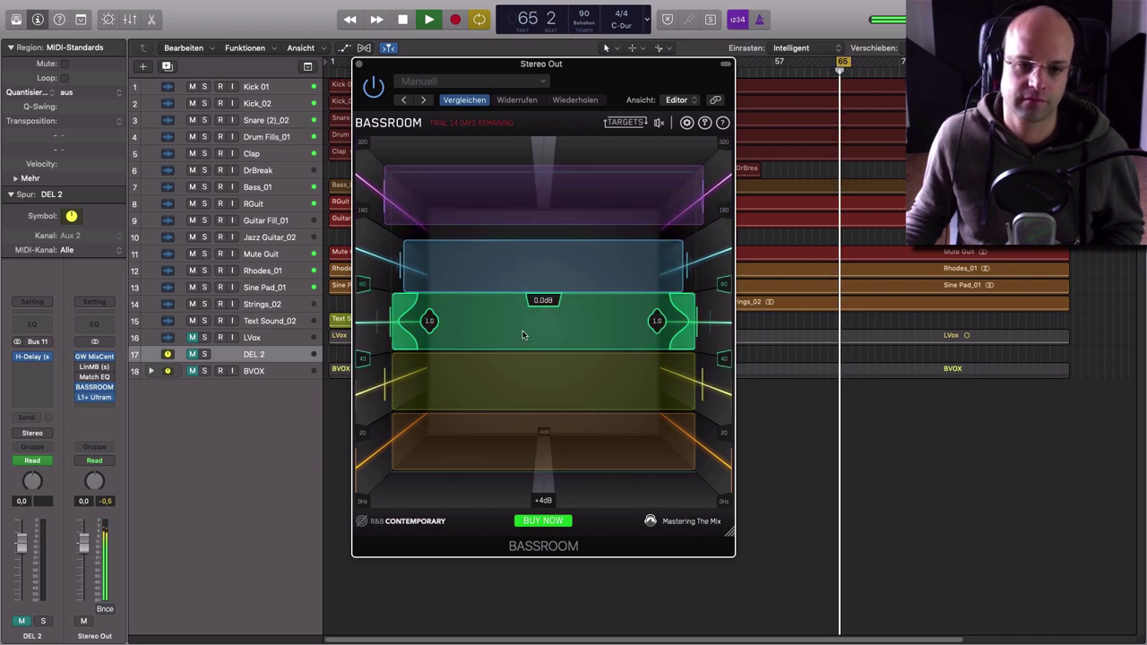
{"action": "left_click_drag", "start_coordinate": [527, 363], "coordinate": [523, 370]}
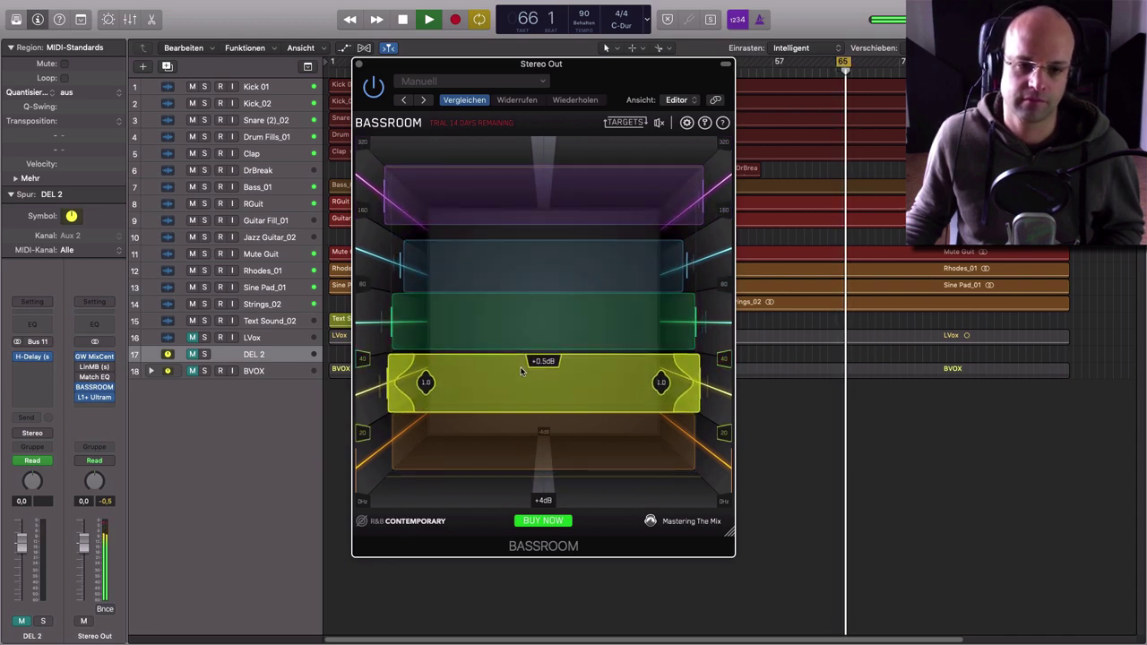
{"action": "left_click_drag", "start_coordinate": [474, 440], "coordinate": [452, 397]}
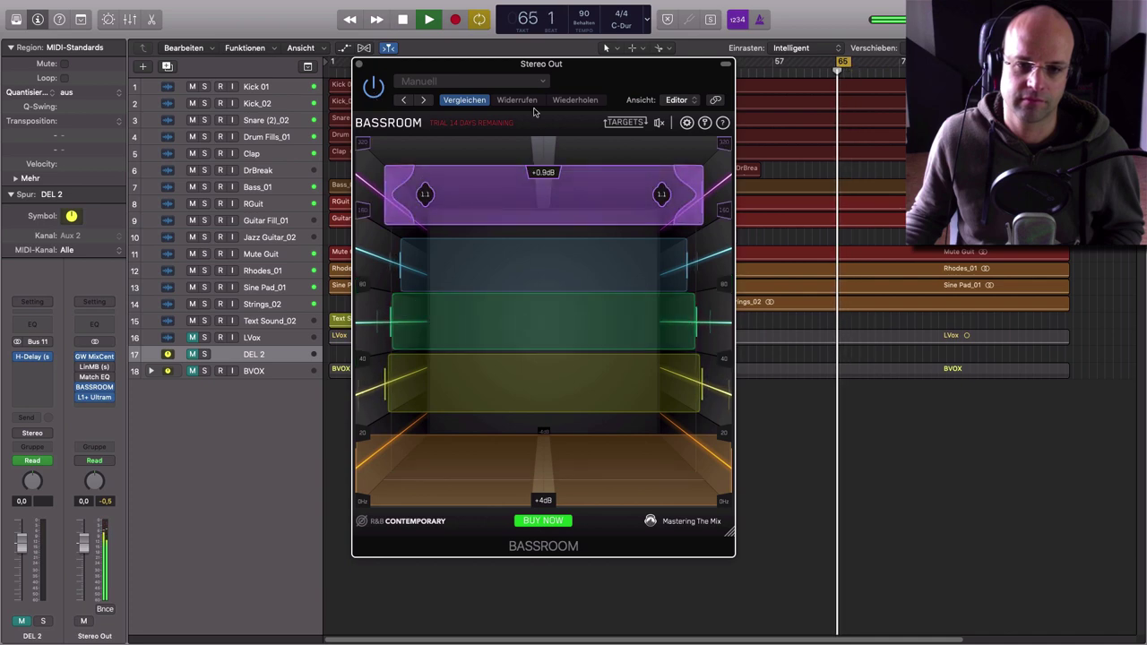
{"action": "mouse_move", "coordinate": [658, 124]}
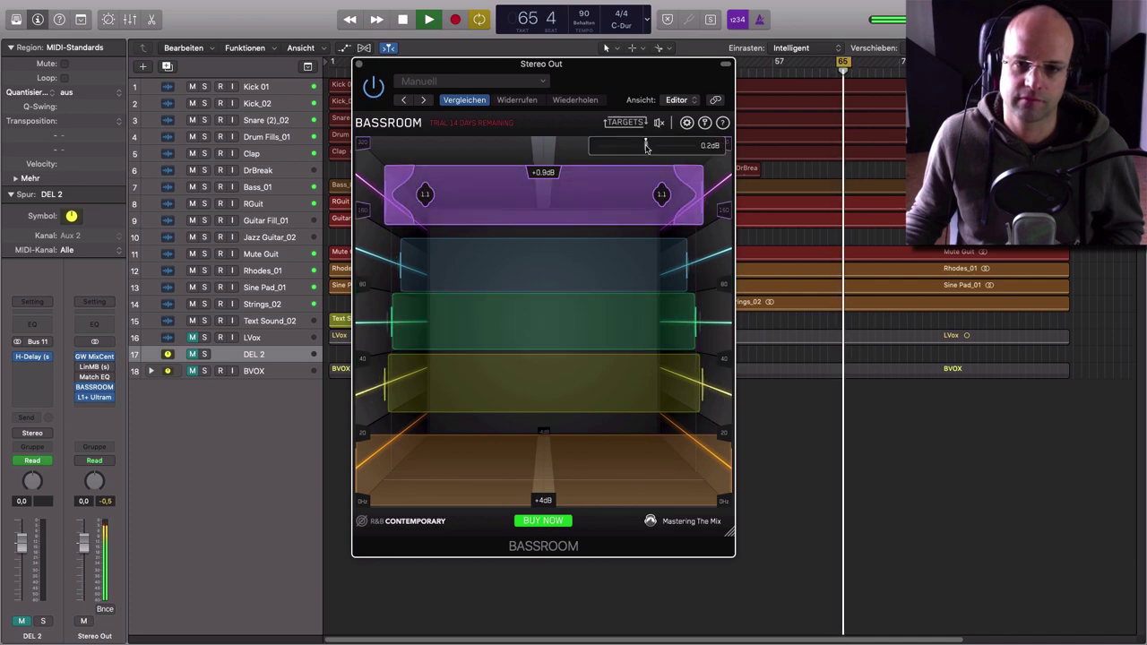
{"action": "key", "text": "space"}
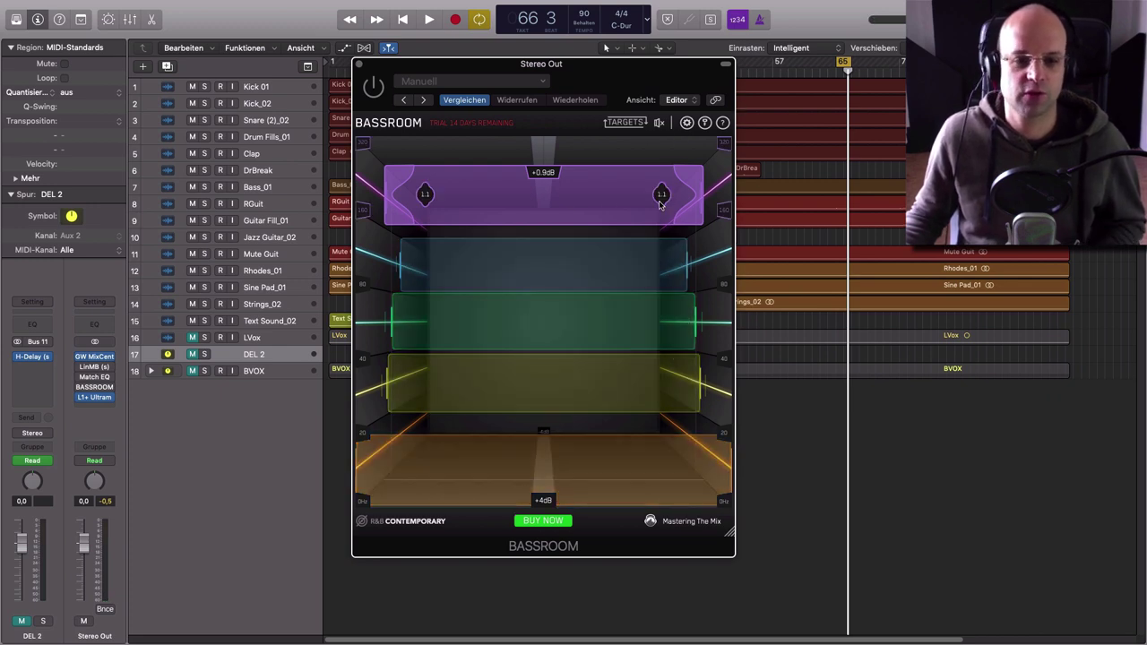
Play the loop at bar 65 while toggling BASSROOM's bypass to compare the processed and unprocessed sound, and stop playback
{"action": "key", "text": "space"}
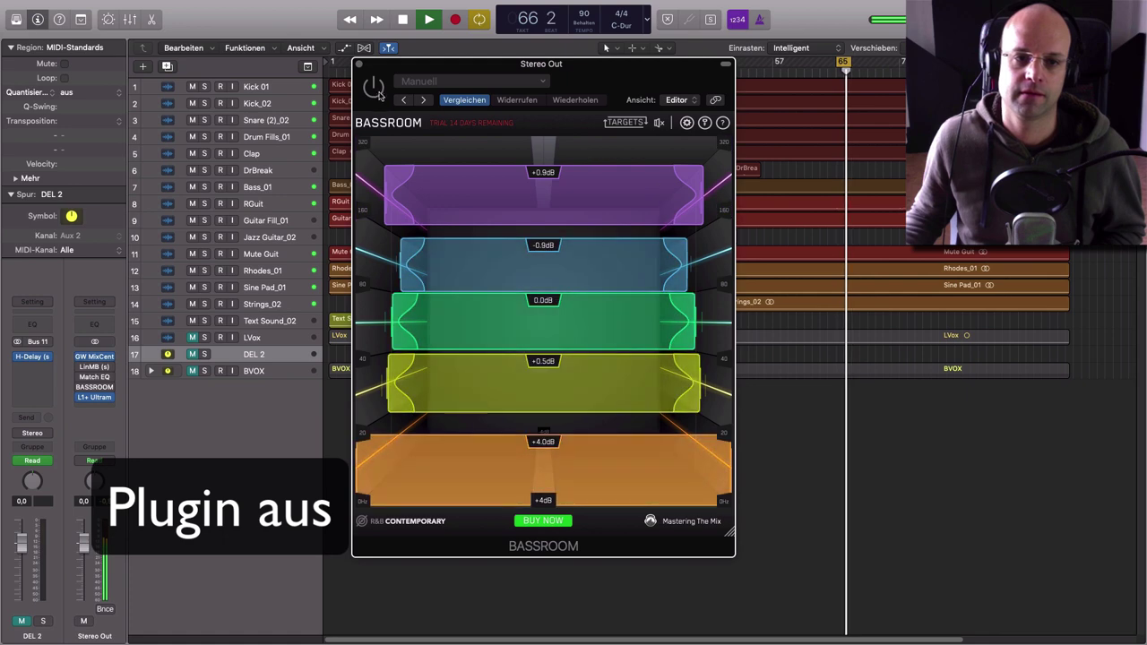
{"action": "left_click", "coordinate": [373, 87]}
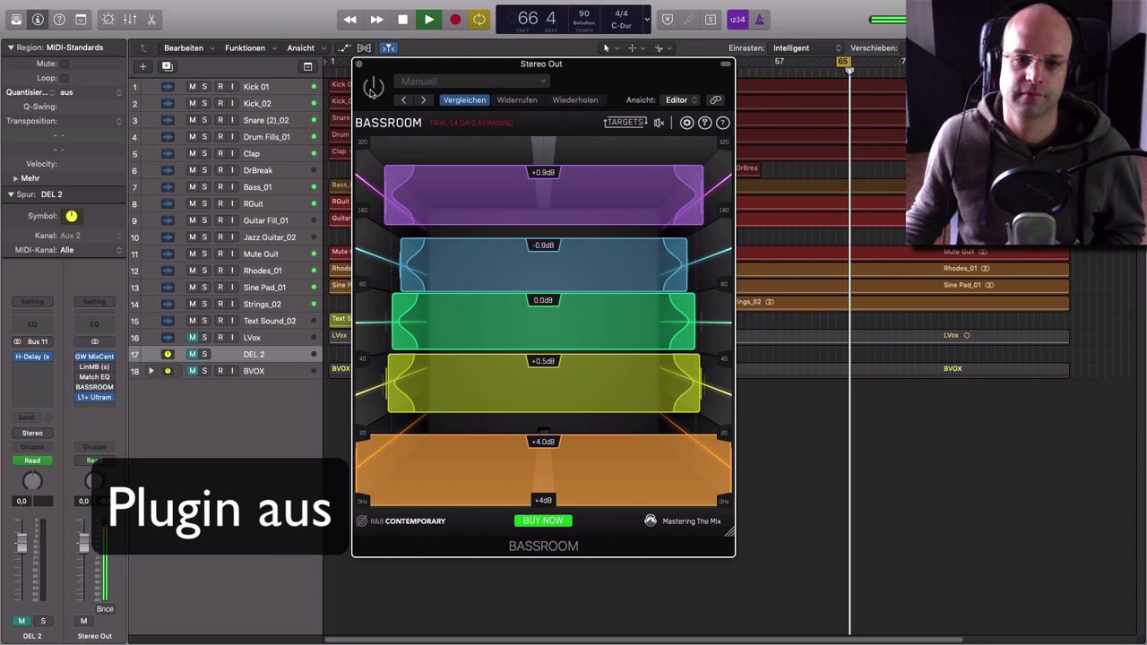
{"action": "key", "text": "space"}
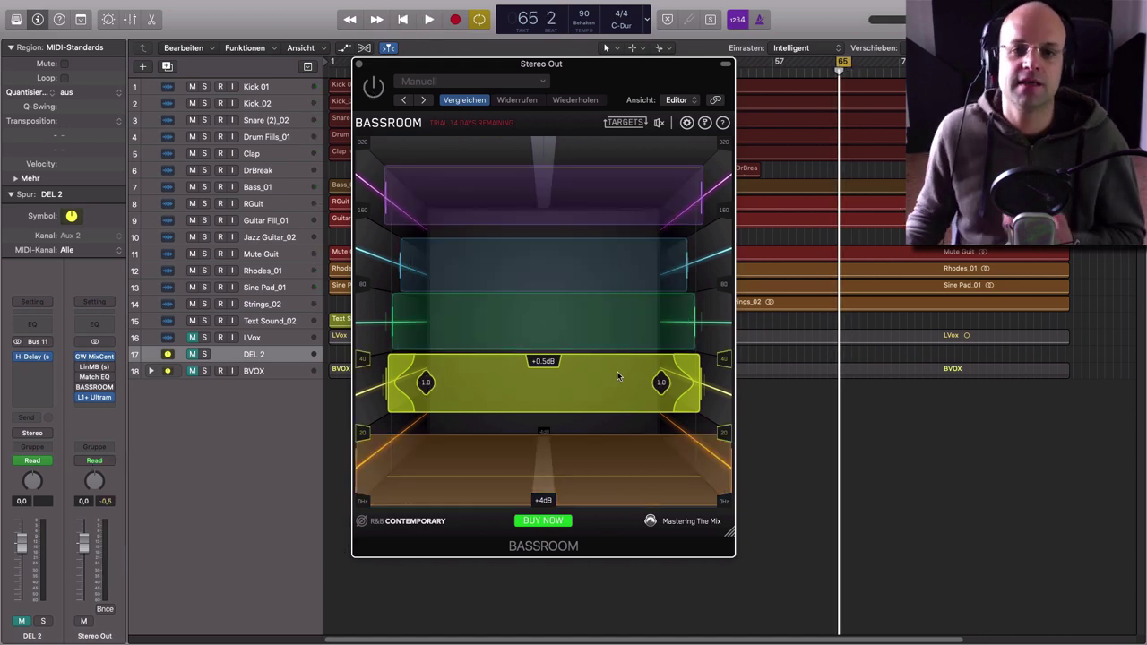